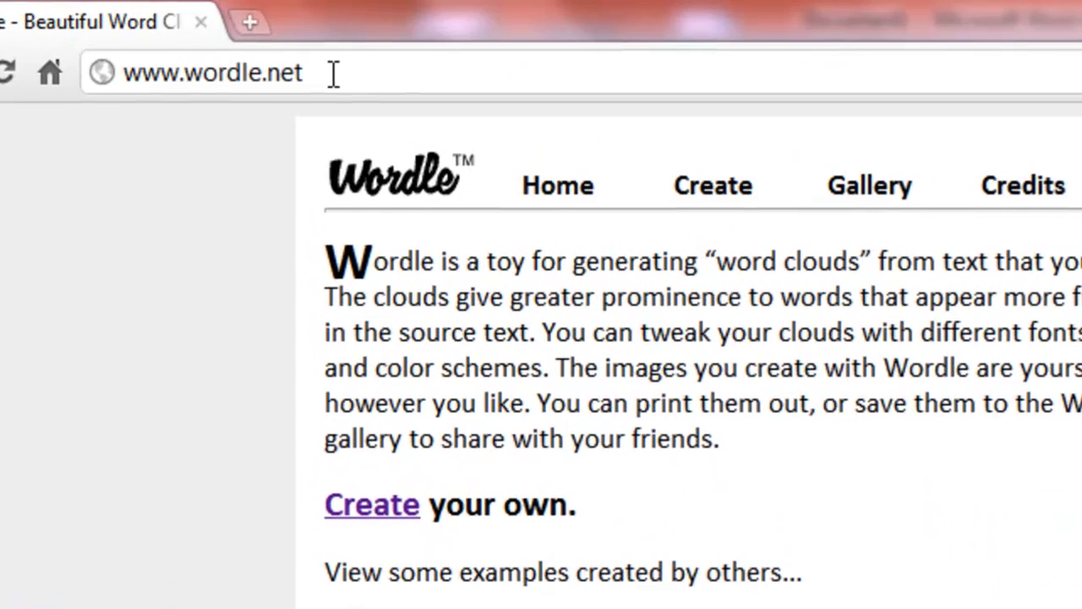
- Go from the Wordle site address to the Create page with its empty paste box
{"action": "left_click_drag", "start_coordinate": [334, 73], "coordinate": [121, 95]}
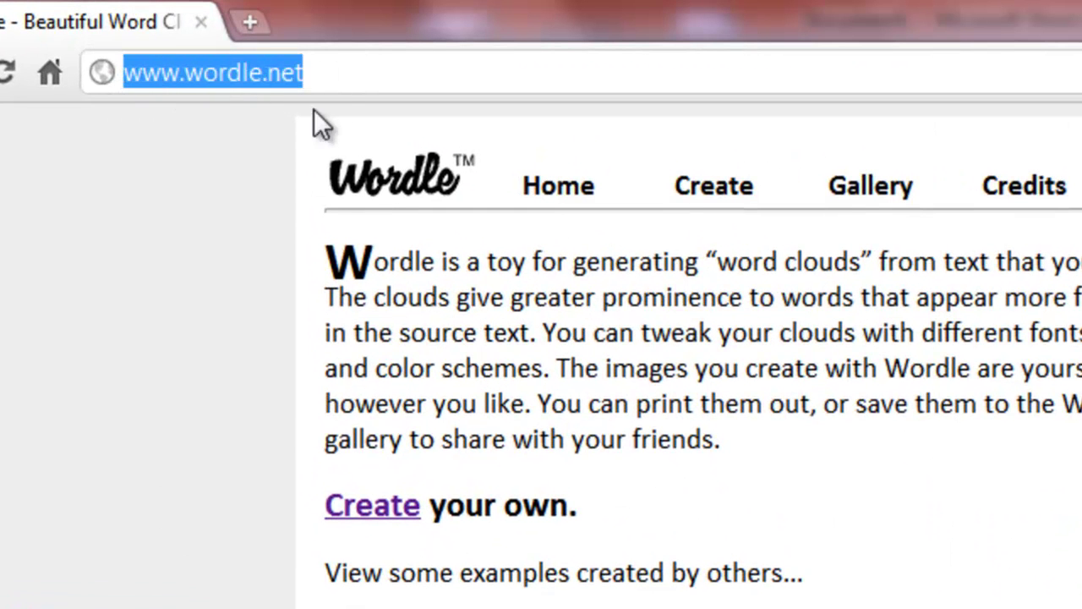
{"action": "left_click", "coordinate": [322, 87]}
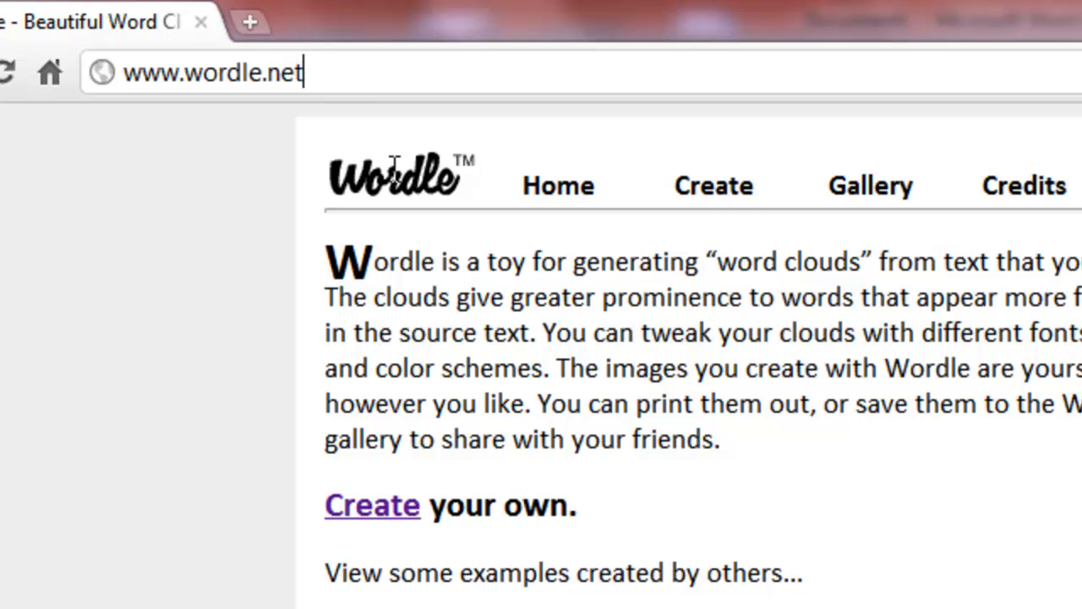
{"action": "left_click", "coordinate": [715, 188]}
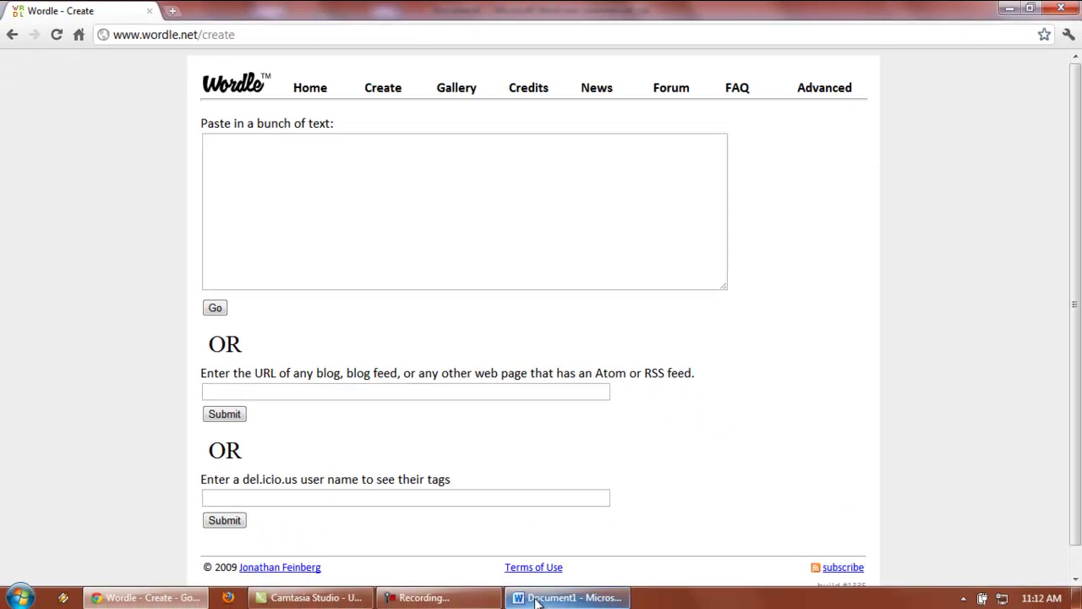
- Copy the technology word list from Document1 in Word, then return to Wordle in Chrome
{"action": "left_click", "coordinate": [535, 598]}
{"action": "left_click_drag", "start_coordinate": [387, 227], "coordinate": [290, 217]}
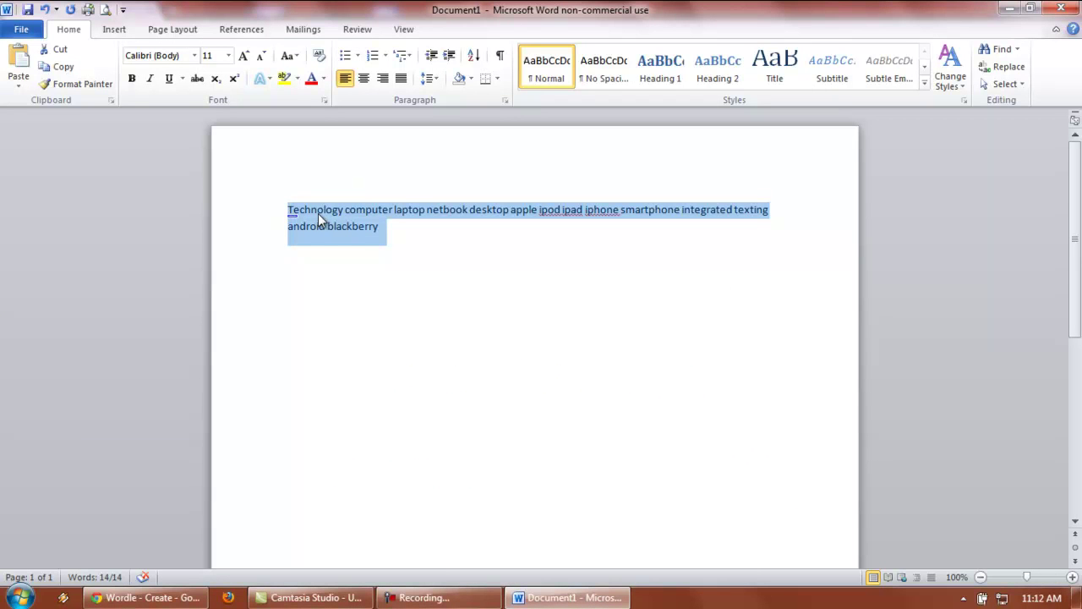
{"action": "right_click", "coordinate": [318, 218]}
{"action": "left_click", "coordinate": [353, 243]}
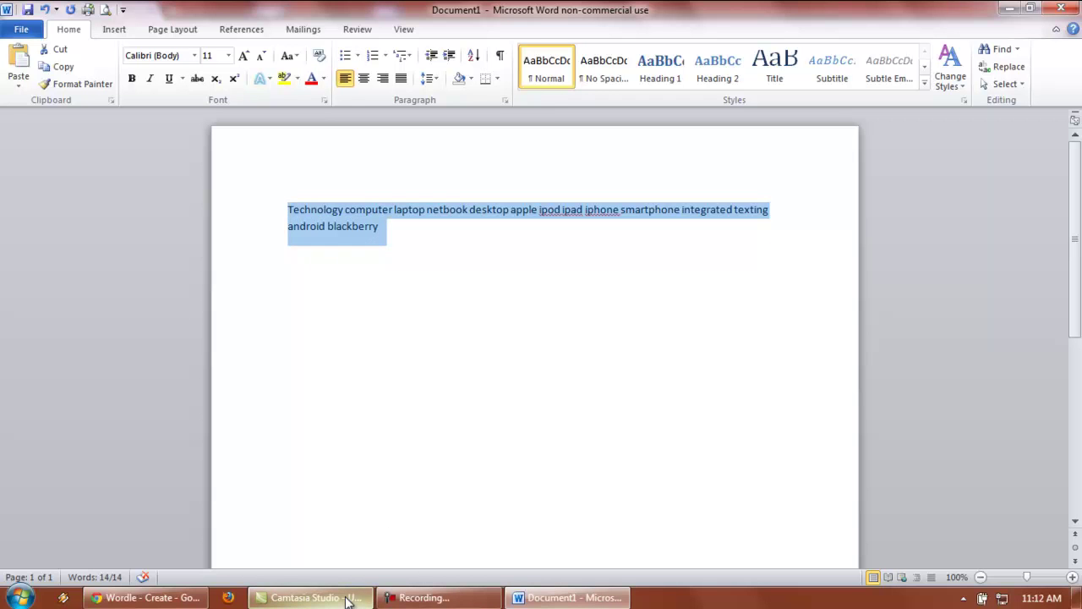
{"action": "left_click", "coordinate": [142, 603]}
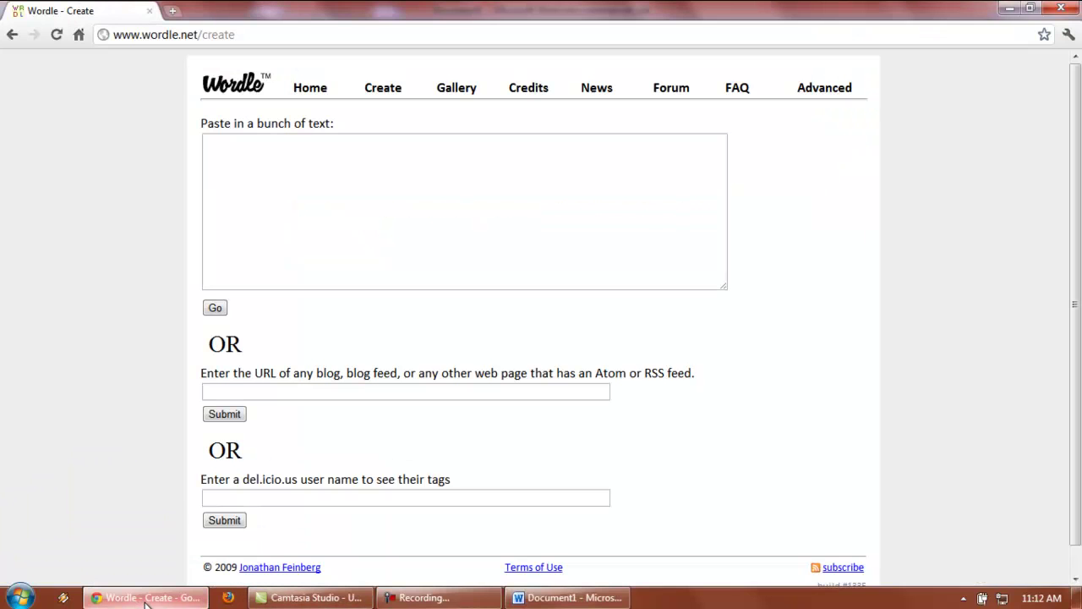
- Paste the technology word list into Wordle's text box and generate the cloud
{"action": "right_click", "coordinate": [239, 152]}
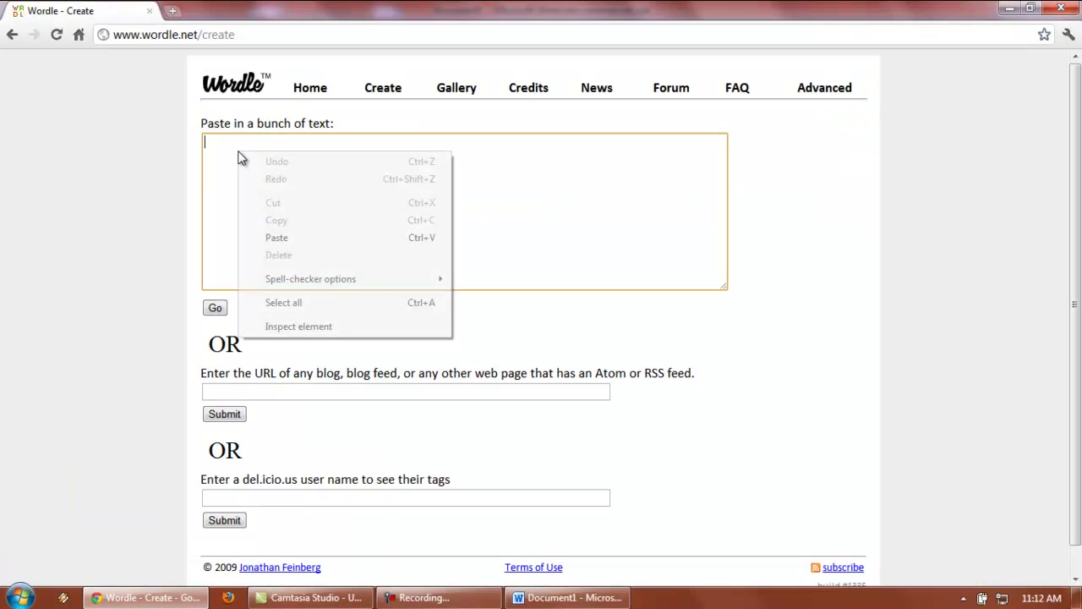
{"action": "left_click", "coordinate": [283, 239]}
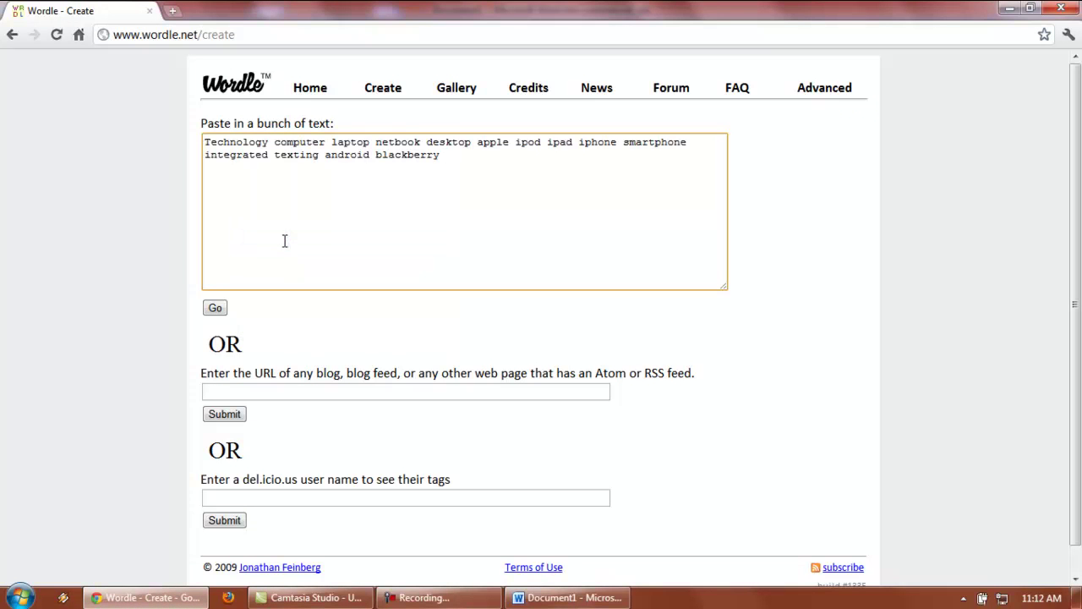
{"action": "left_click", "coordinate": [216, 307]}
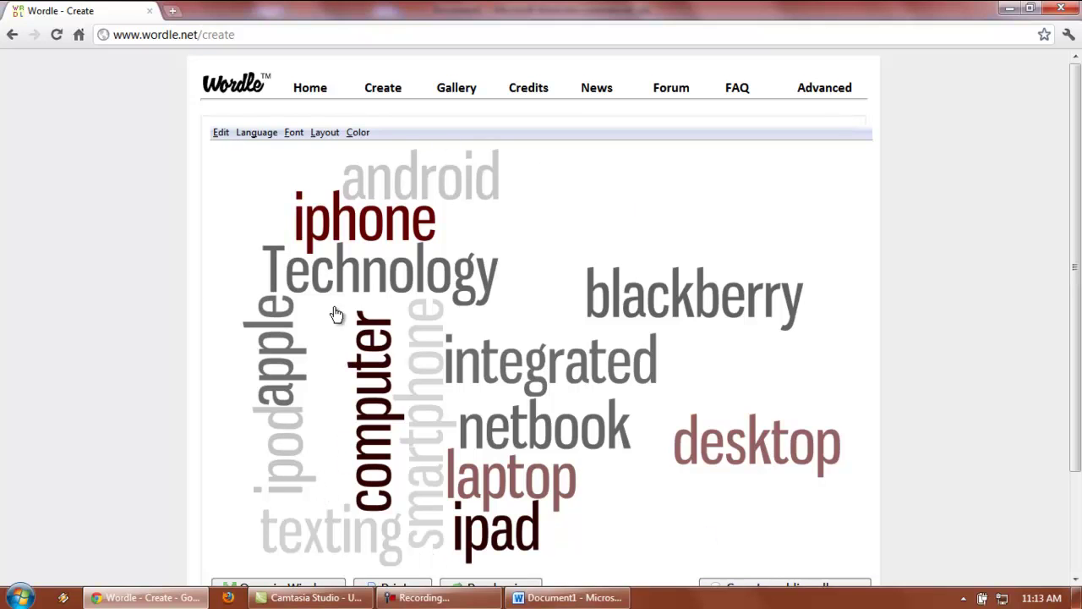
- Apply a narrow condensed font, try Indian Earthy and Heat, and settle on Organic Carrot colours
{"action": "left_click", "coordinate": [294, 136]}
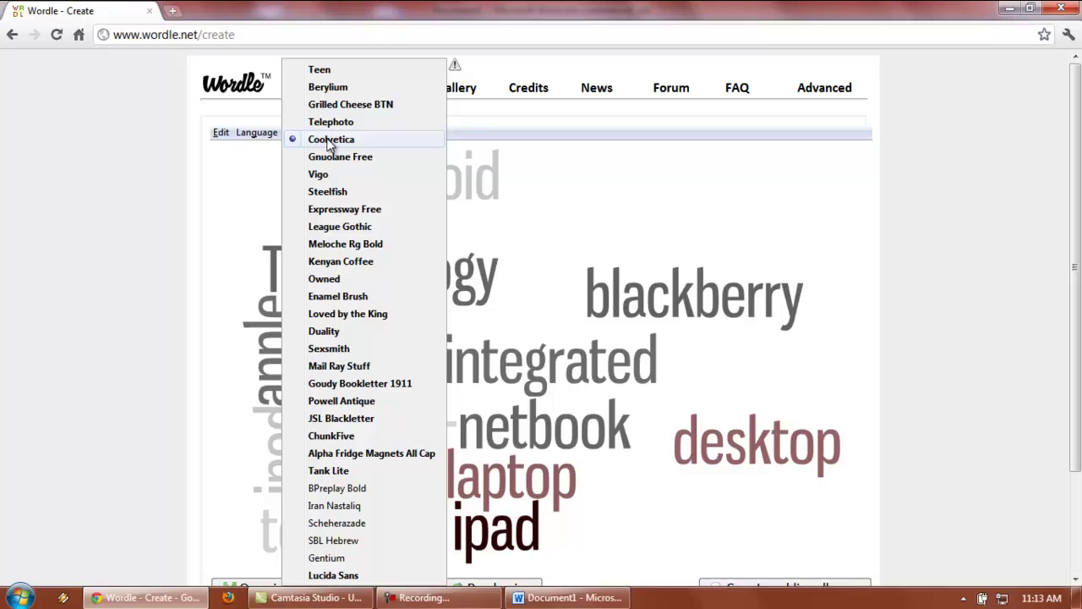
{"action": "left_click", "coordinate": [341, 196]}
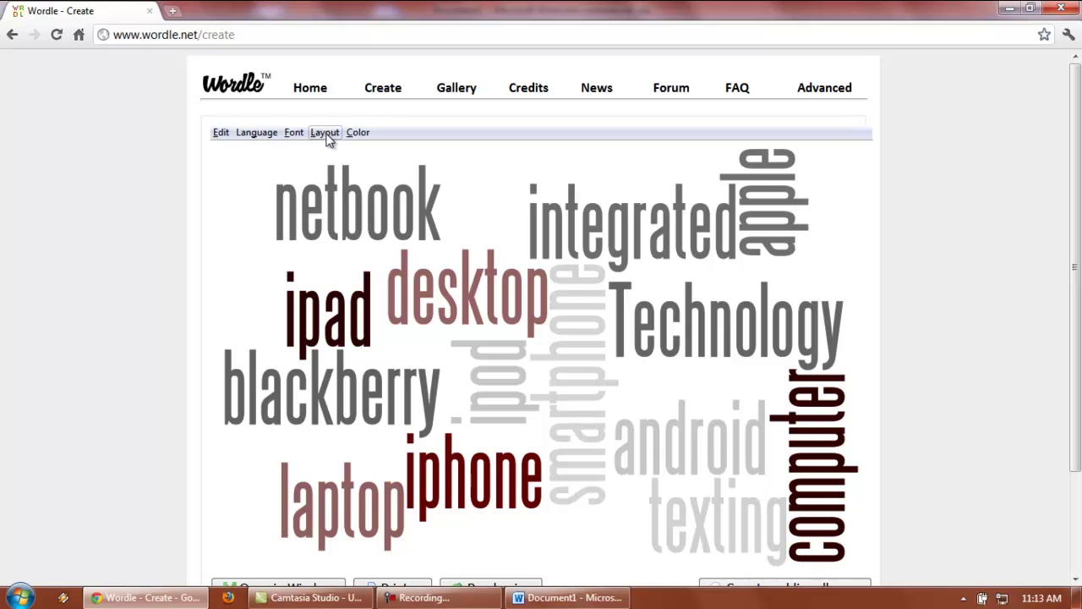
{"action": "left_click", "coordinate": [363, 133]}
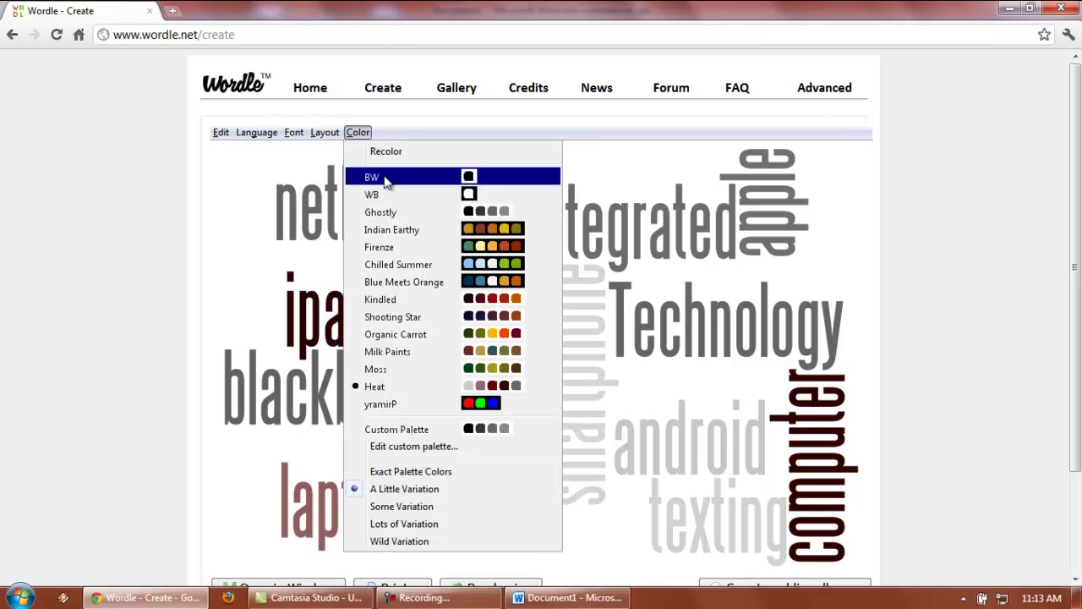
{"action": "left_click", "coordinate": [396, 231]}
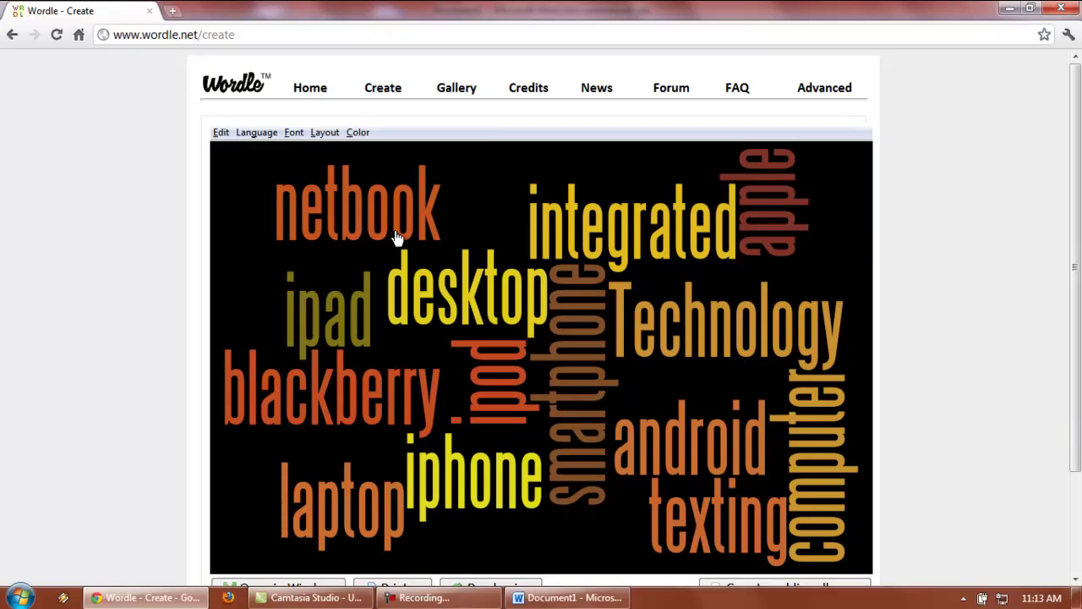
{"action": "left_click", "coordinate": [359, 135]}
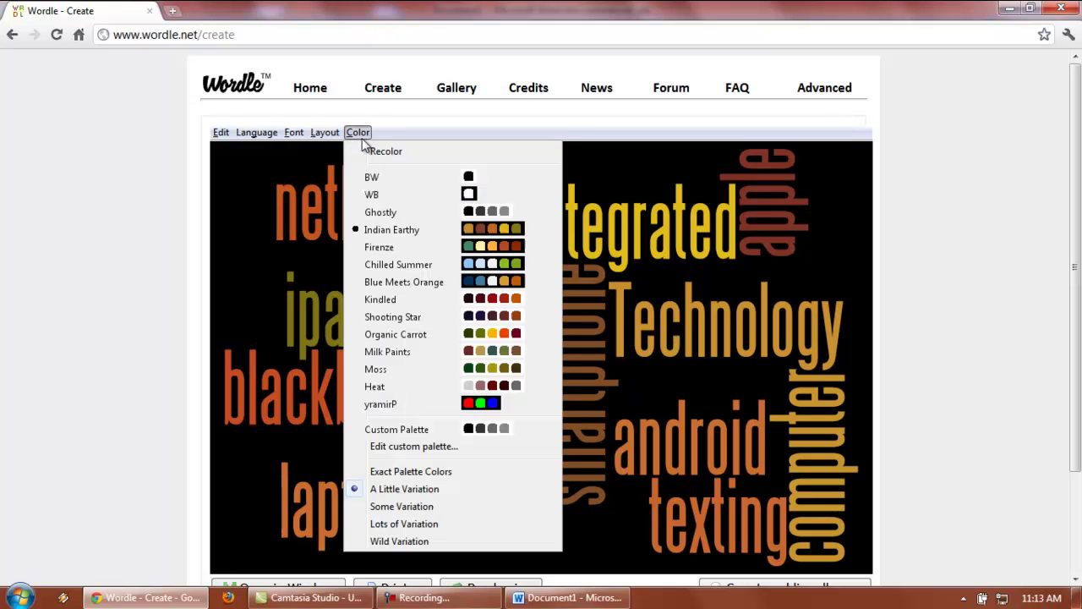
{"action": "left_click", "coordinate": [393, 385]}
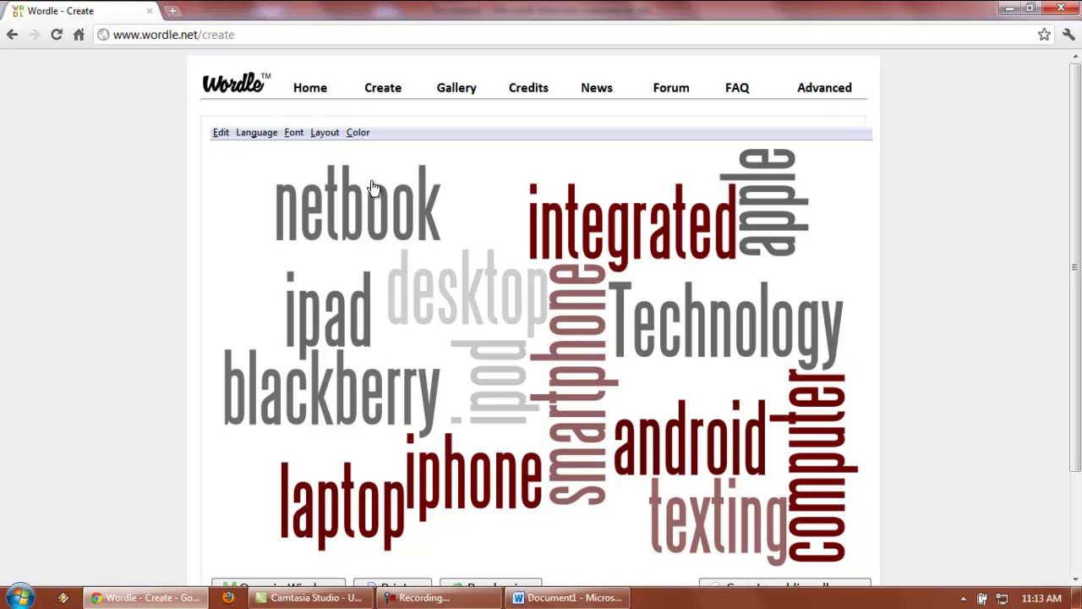
{"action": "left_click", "coordinate": [358, 133]}
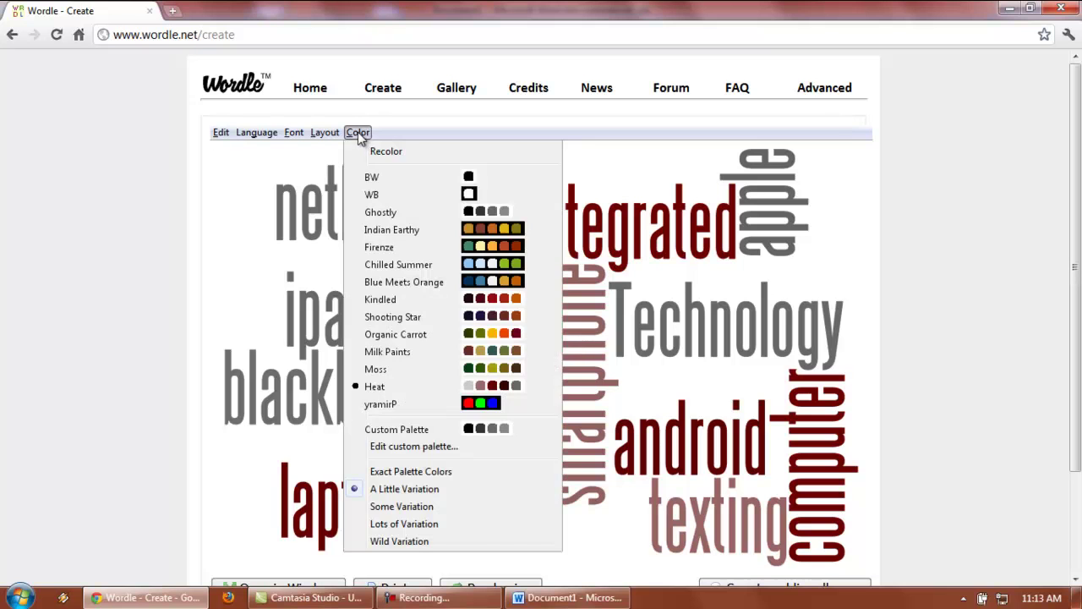
{"action": "left_click", "coordinate": [398, 334]}
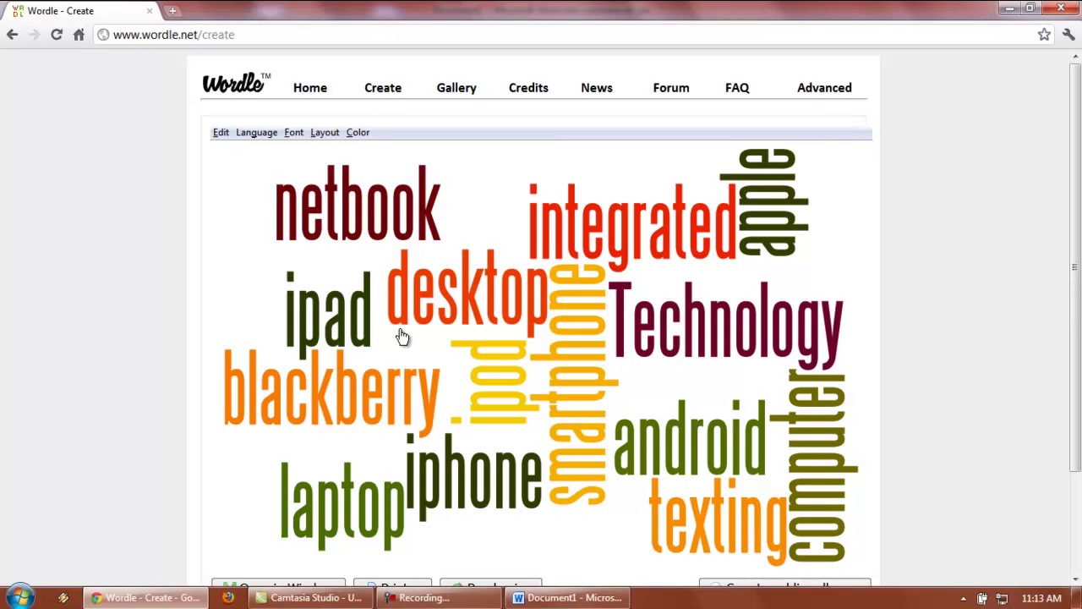
{"action": "left_click", "coordinate": [220, 134]}
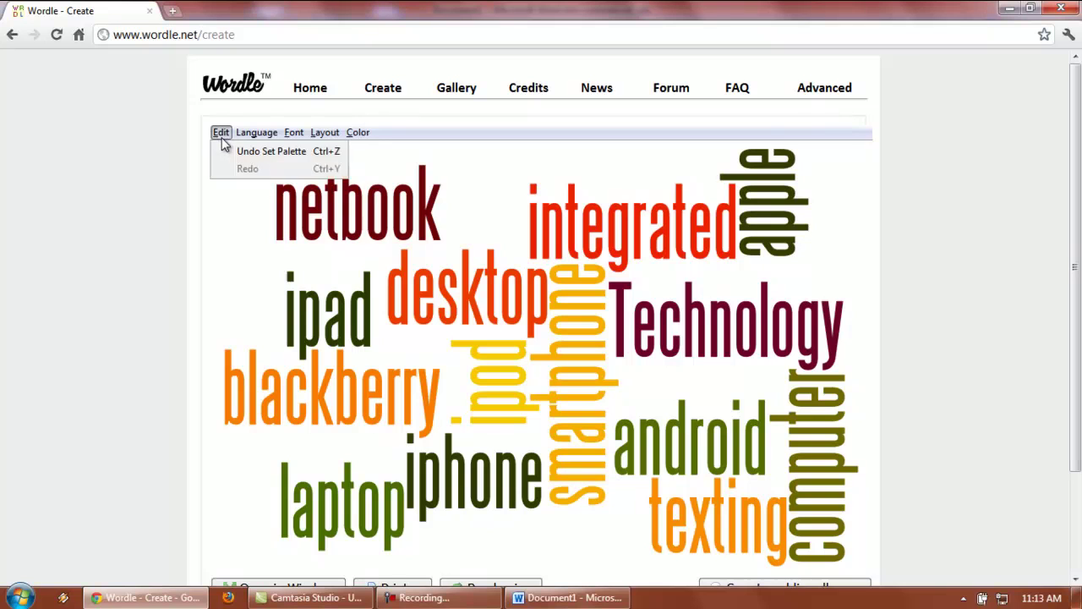
- Lay the cloud out horizontally, then with rounder edges and a half-and-half word mix
{"action": "mouse_move", "coordinate": [326, 135]}
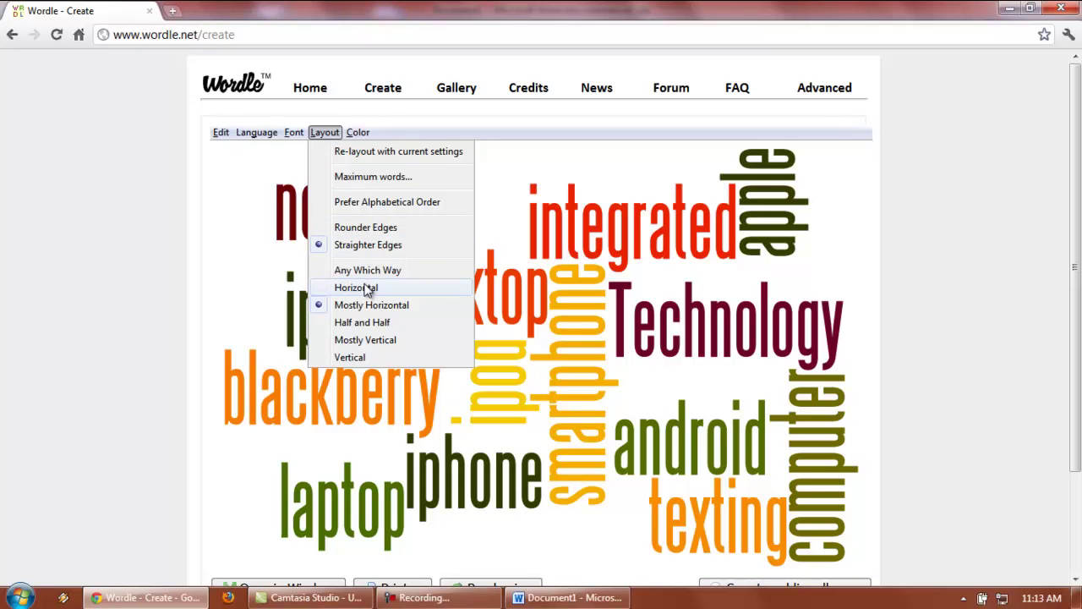
{"action": "left_click", "coordinate": [363, 288]}
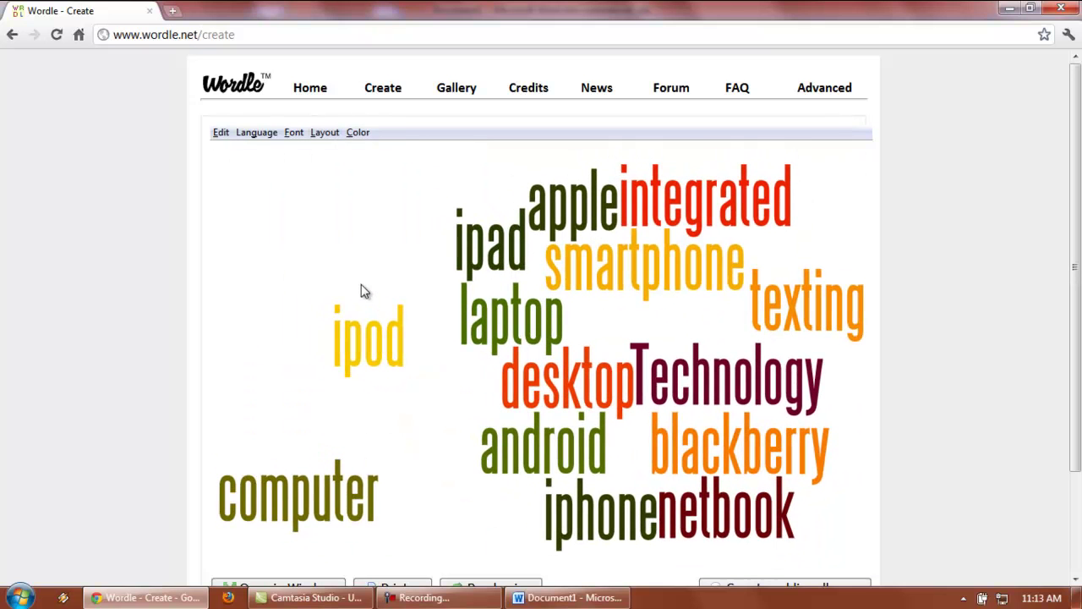
{"action": "left_click", "coordinate": [328, 134]}
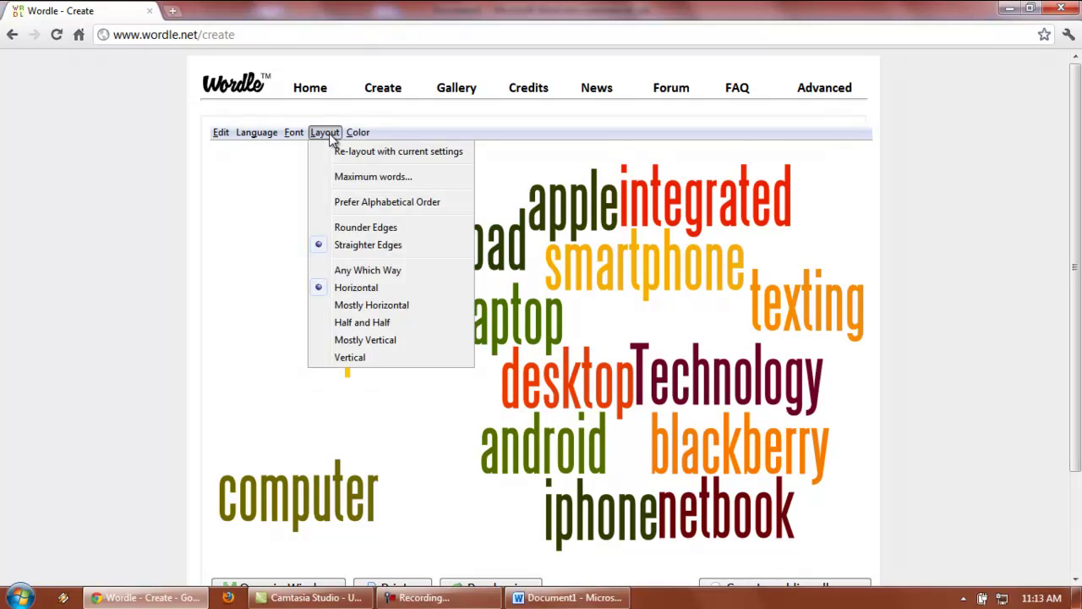
{"action": "left_click", "coordinate": [382, 229]}
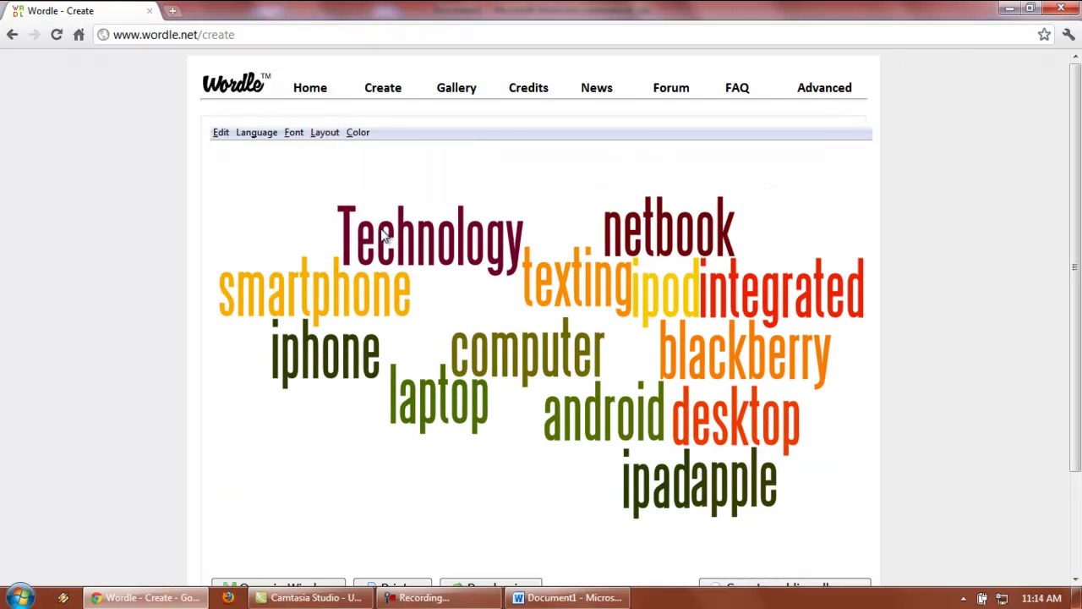
{"action": "left_click", "coordinate": [329, 135]}
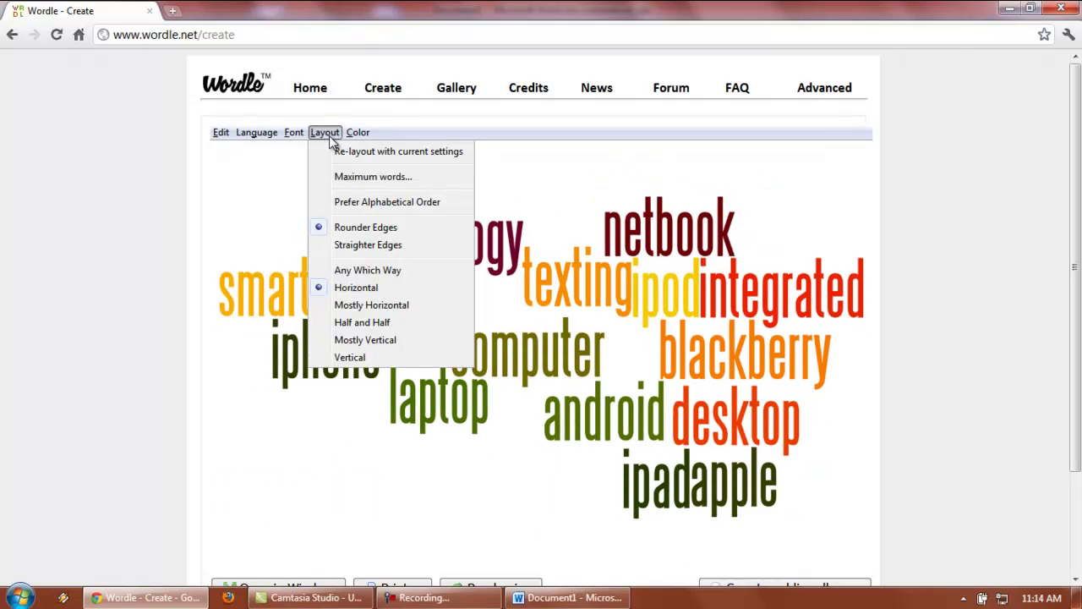
{"action": "left_click", "coordinate": [355, 322]}
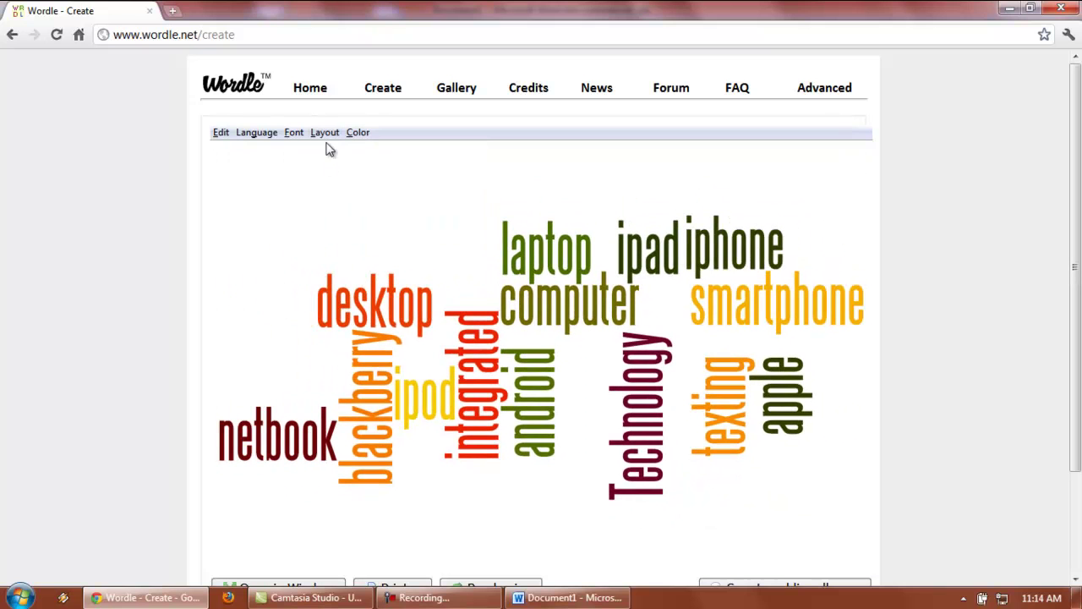
- Try the Ghostly palette, then recolour the cloud with the Moss palette
{"action": "left_click", "coordinate": [355, 133]}
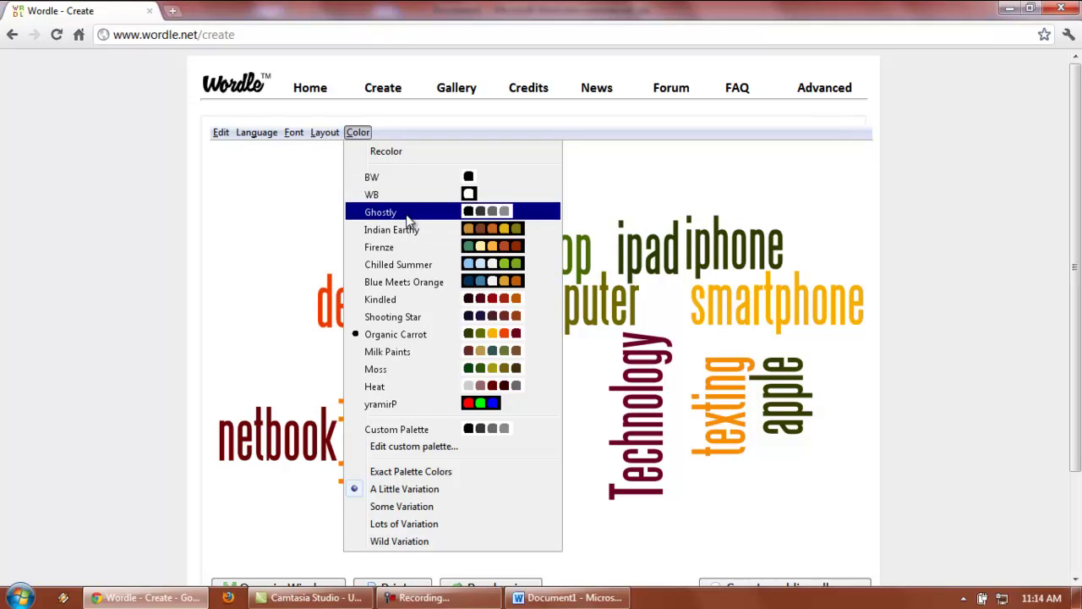
{"action": "left_click", "coordinate": [406, 218]}
{"action": "left_click", "coordinate": [359, 134]}
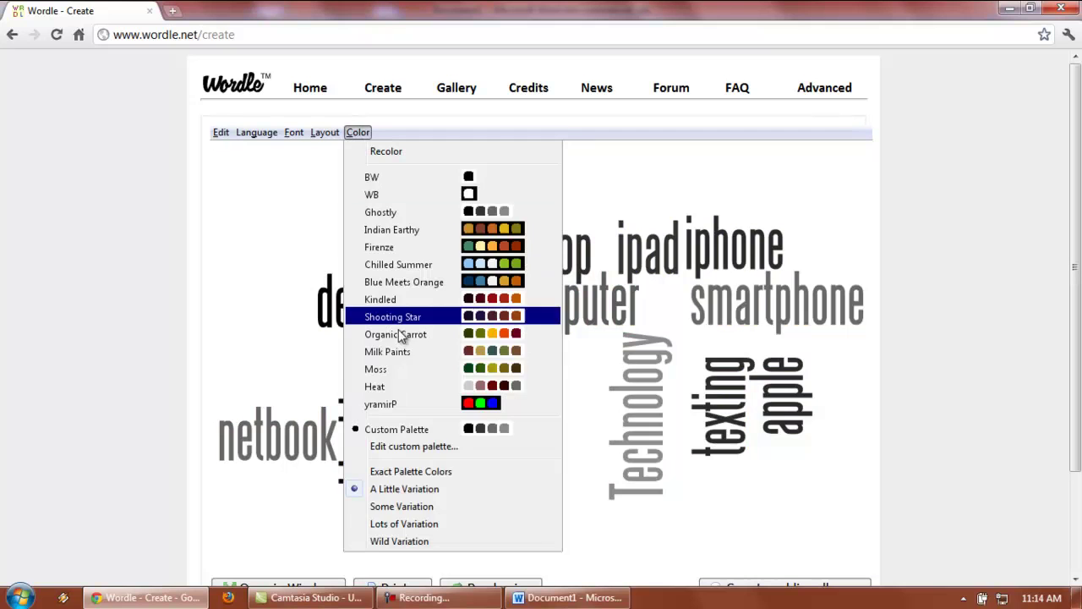
{"action": "left_click", "coordinate": [420, 372]}
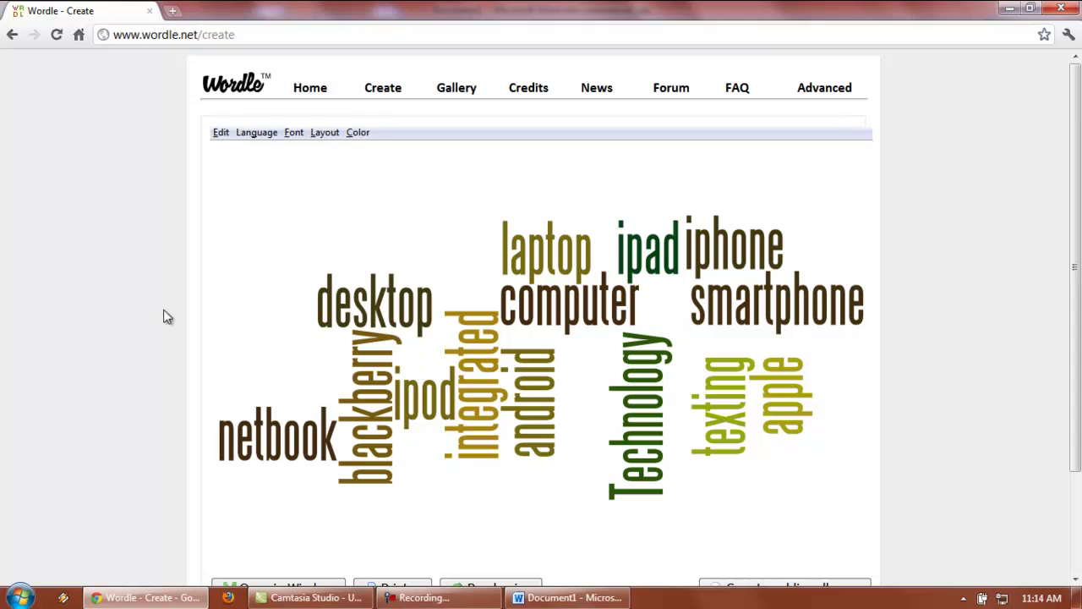
{"action": "scroll", "coordinate": [163, 317], "scroll_direction": "down", "scroll_amount": 2}
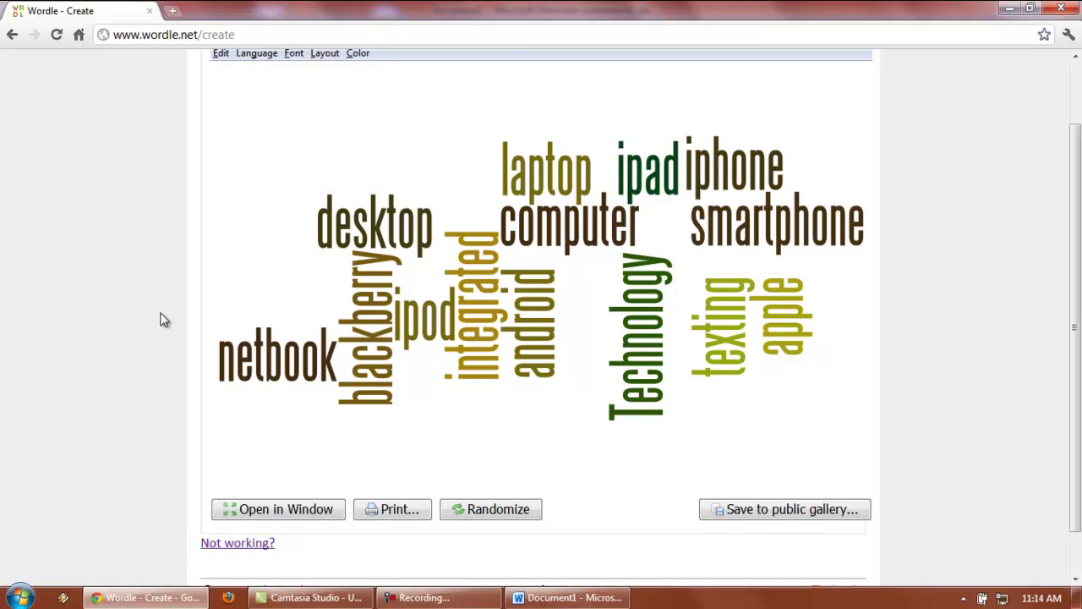
- Always allow the applet printer access and print the Moss cloud to the PDF995 printer
{"action": "left_click", "coordinate": [402, 516]}
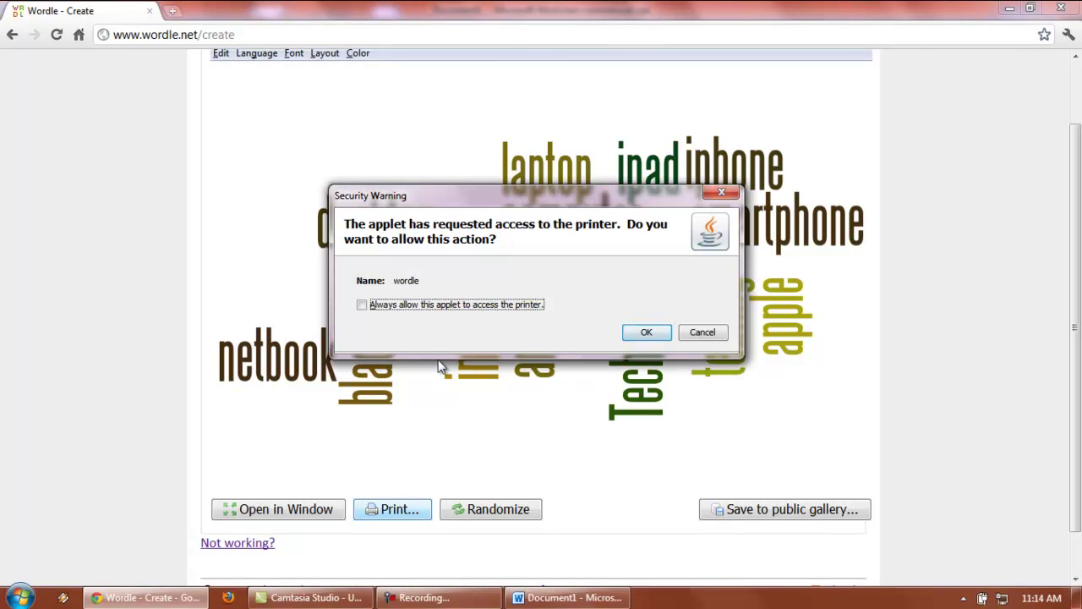
{"action": "left_click", "coordinate": [536, 306]}
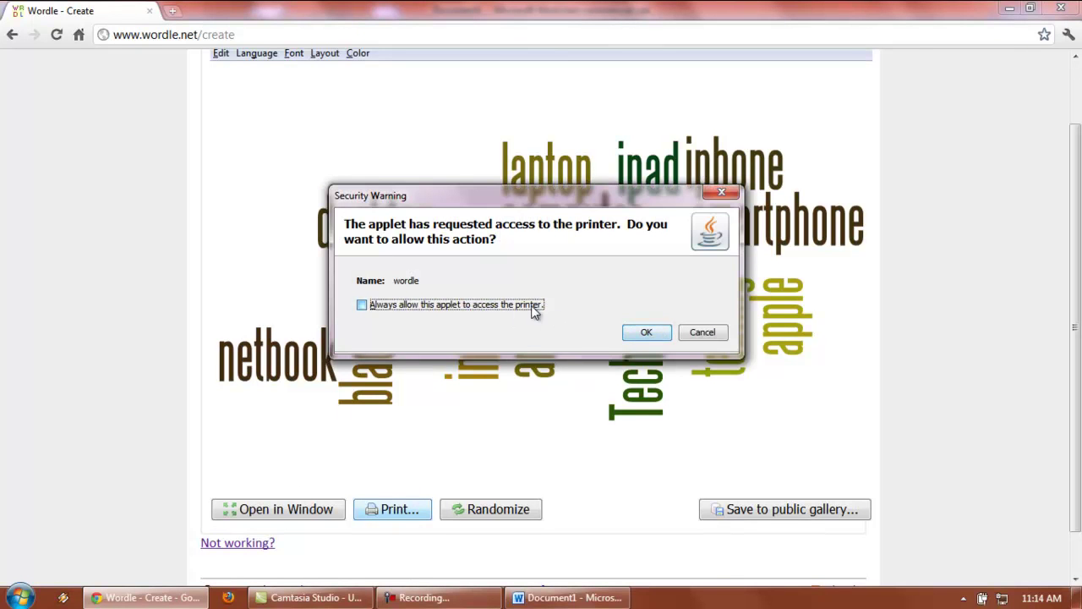
{"action": "left_click", "coordinate": [645, 333]}
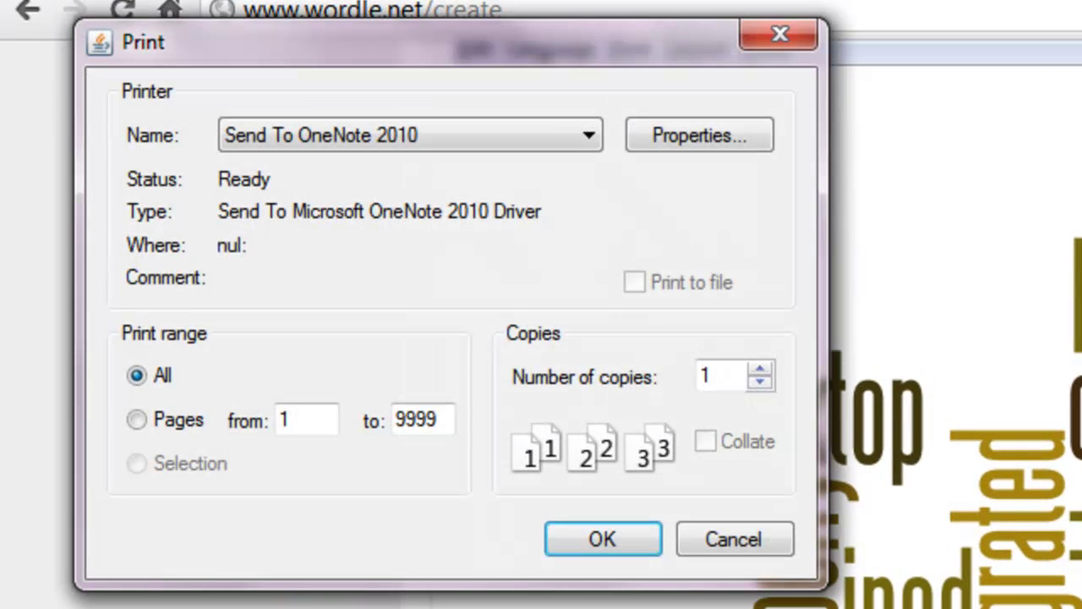
{"action": "left_click", "coordinate": [591, 138]}
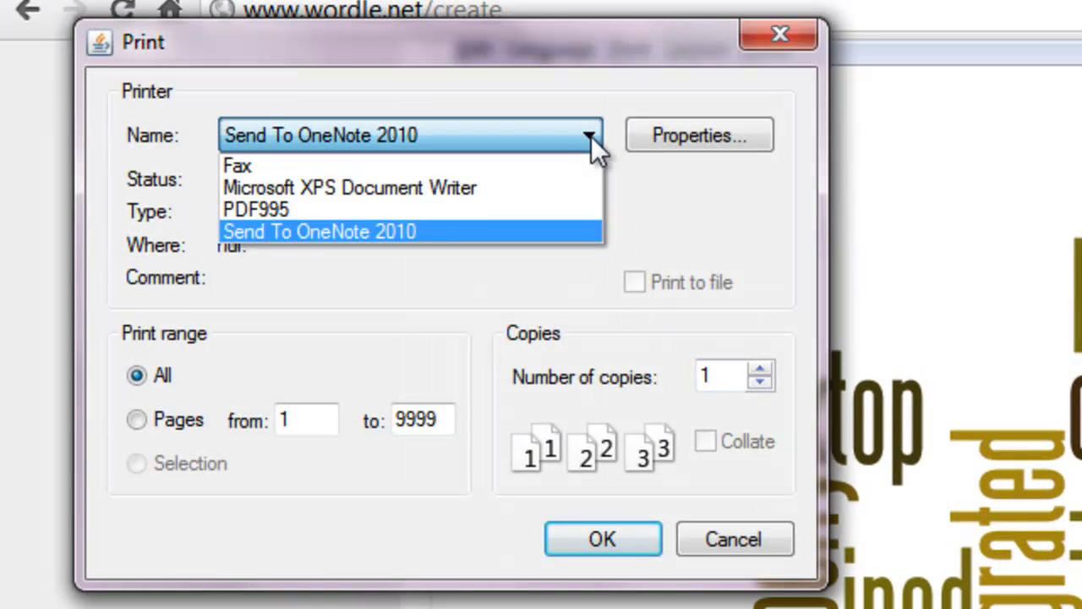
{"action": "left_click", "coordinate": [533, 212]}
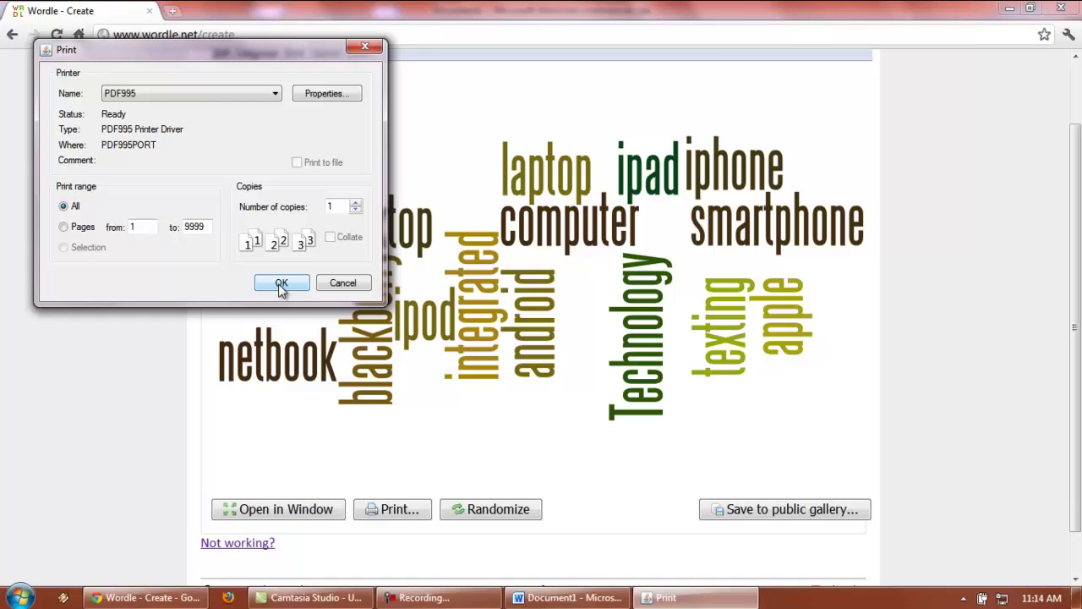
{"action": "left_click", "coordinate": [462, 429]}
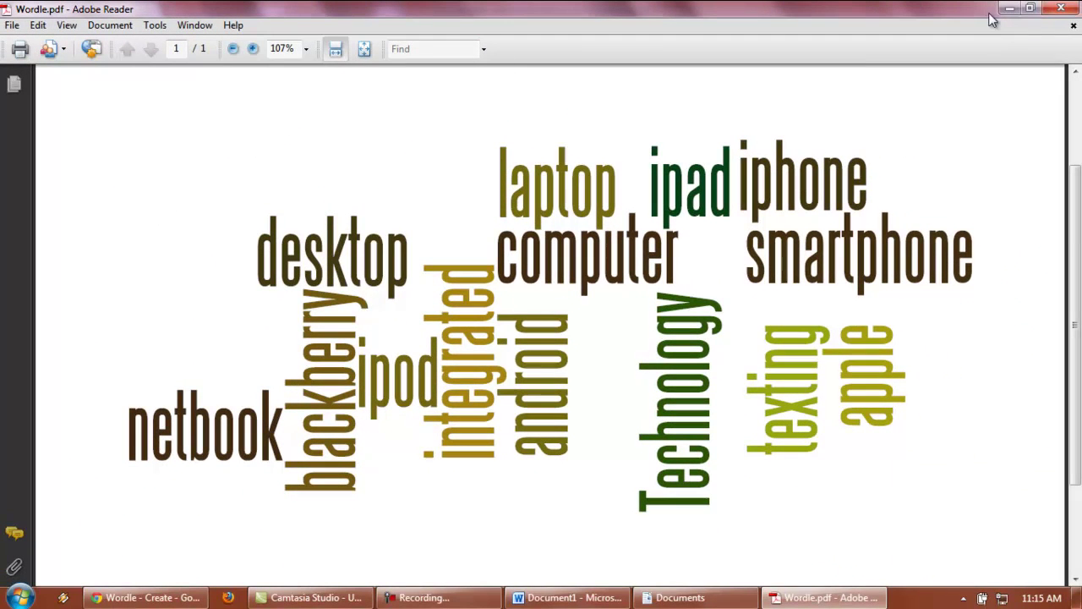
- Close Wordle.pdf in Adobe Reader and the Documents folder window
{"action": "left_click", "coordinate": [1062, 10]}
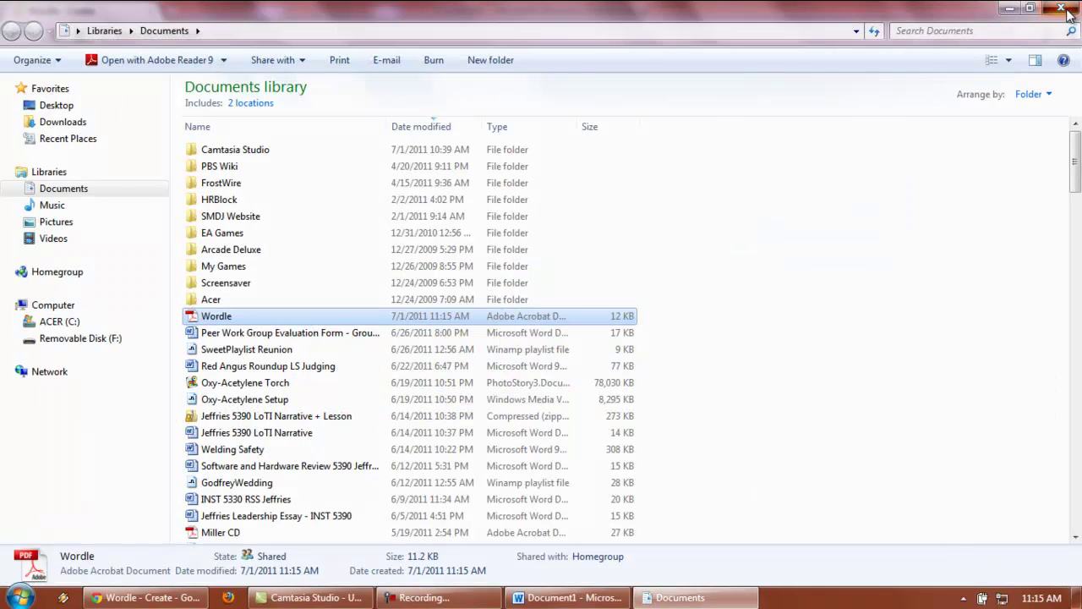
{"action": "left_click", "coordinate": [1063, 8]}
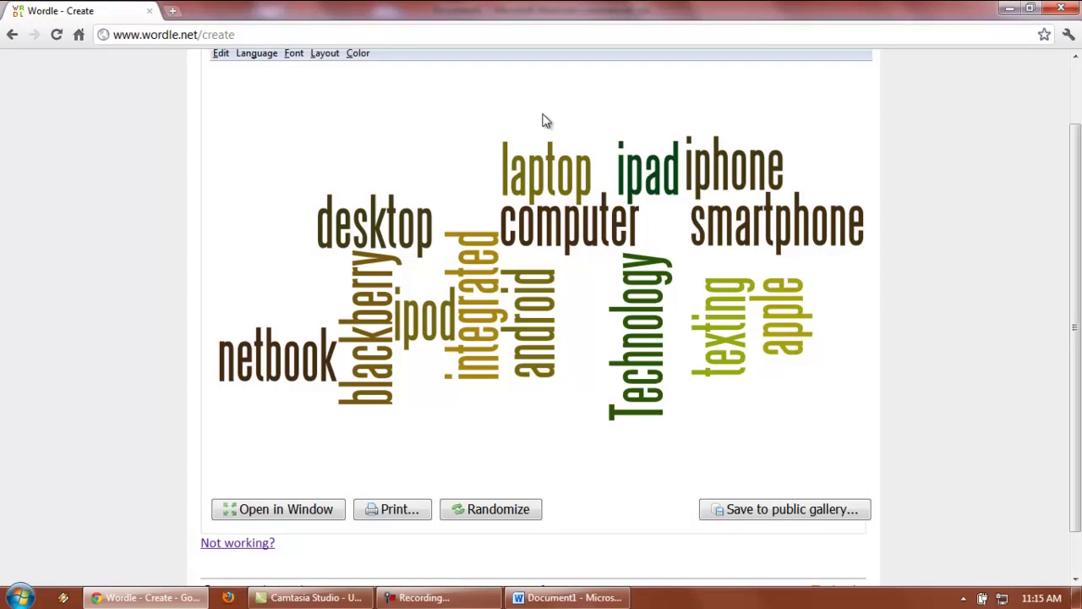
- Find Snipping Tool by searching 'snip' in the Start menu and launch it
{"action": "left_click", "coordinate": [19, 597]}
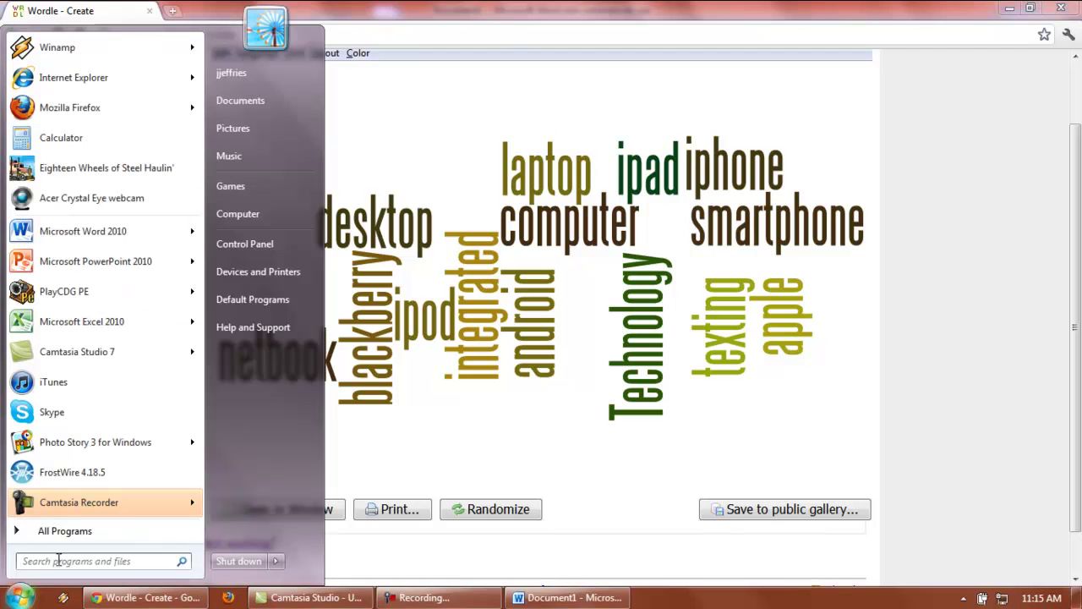
{"action": "left_click", "coordinate": [58, 560]}
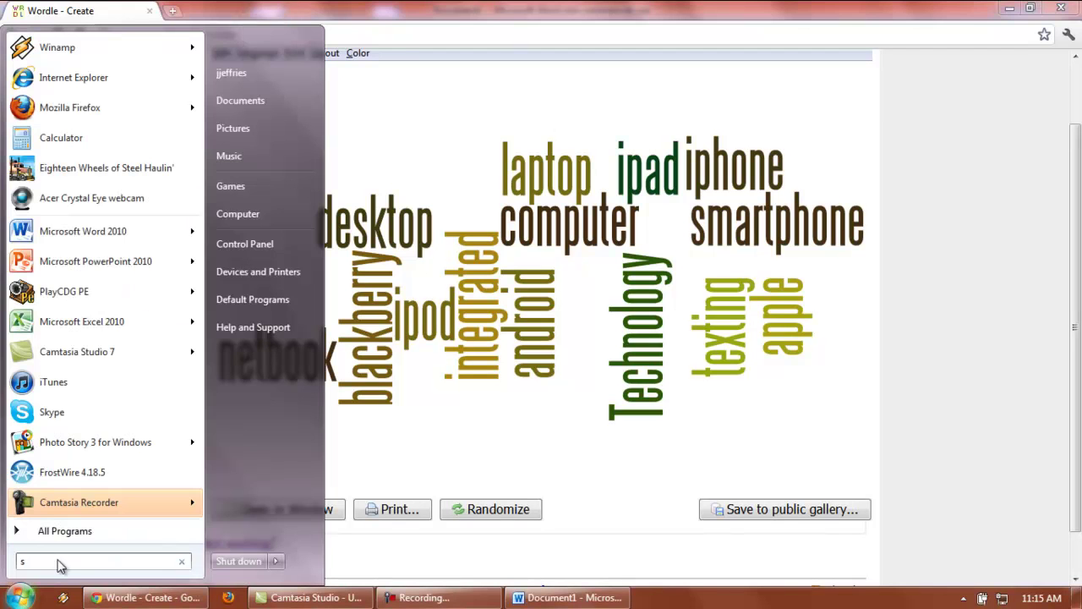
{"action": "type", "text": "snip"}
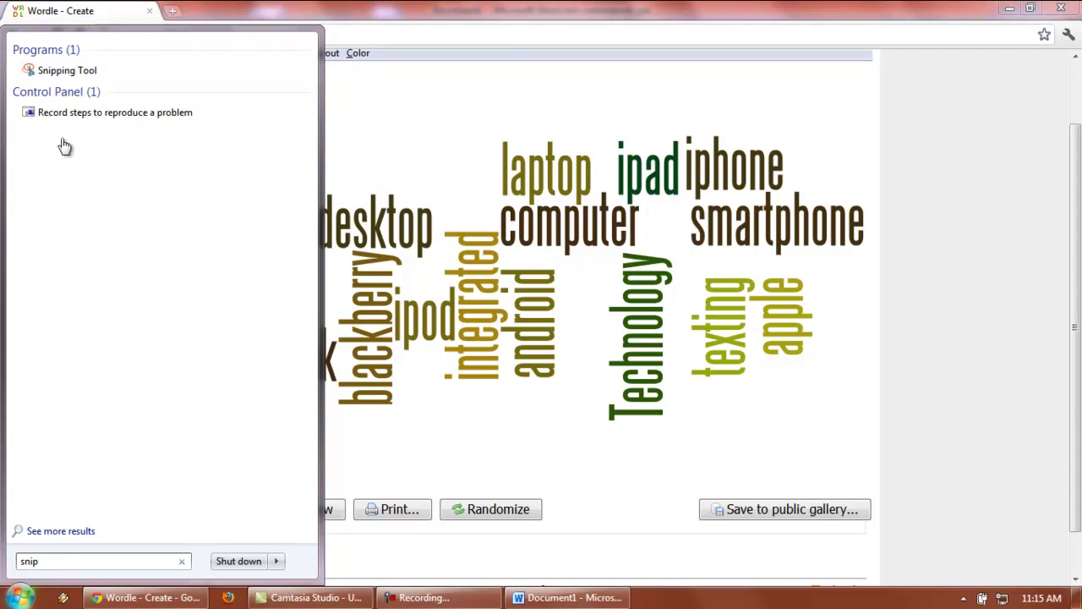
{"action": "left_click", "coordinate": [62, 73]}
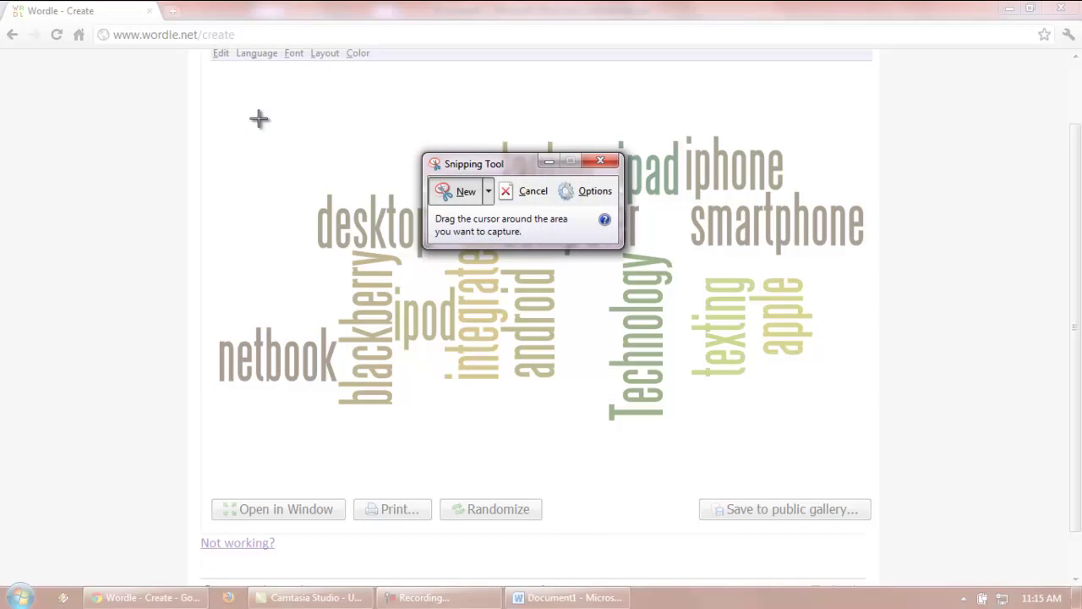
- Snip the word cloud region and start saving it under a name beginning 'Wor'
{"action": "key", "text": "Escape"}
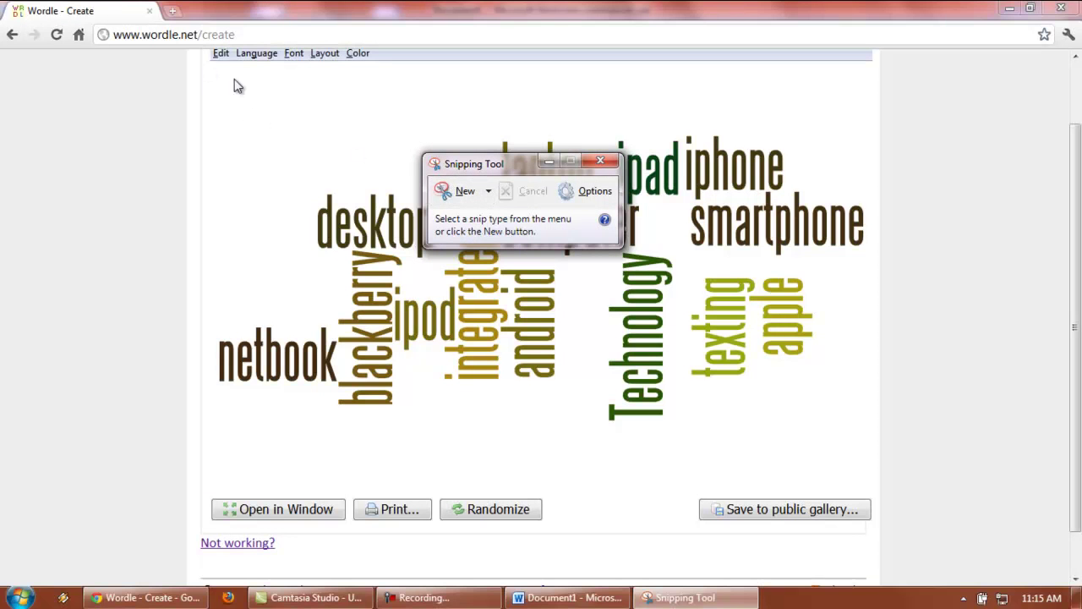
{"action": "left_click", "coordinate": [478, 192]}
{"action": "left_click_drag", "start_coordinate": [214, 80], "coordinate": [874, 479]}
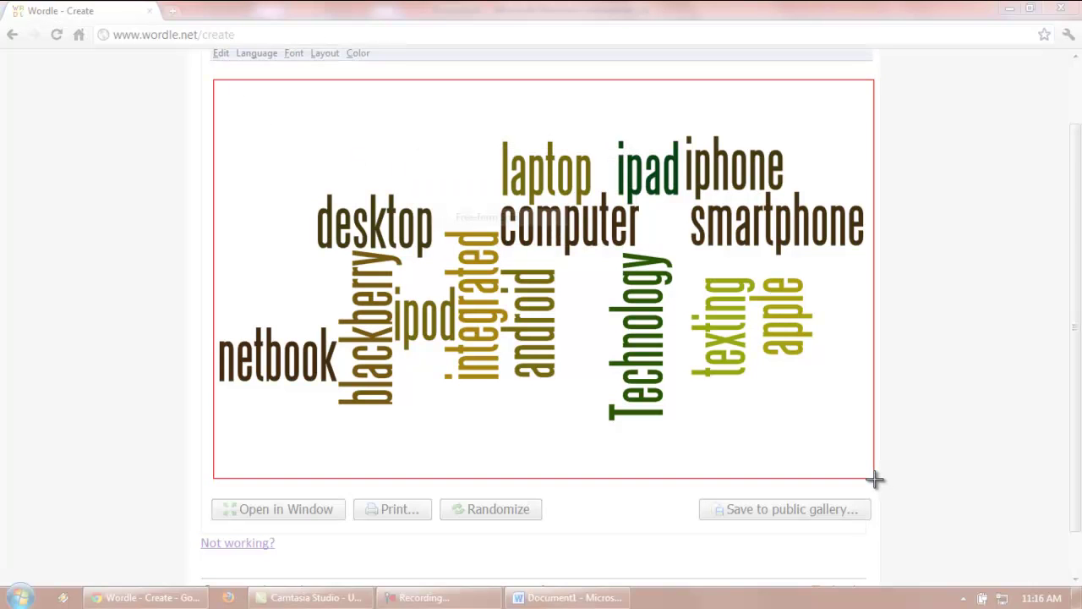
{"action": "left_click_drag", "start_coordinate": [874, 478], "coordinate": [875, 477]}
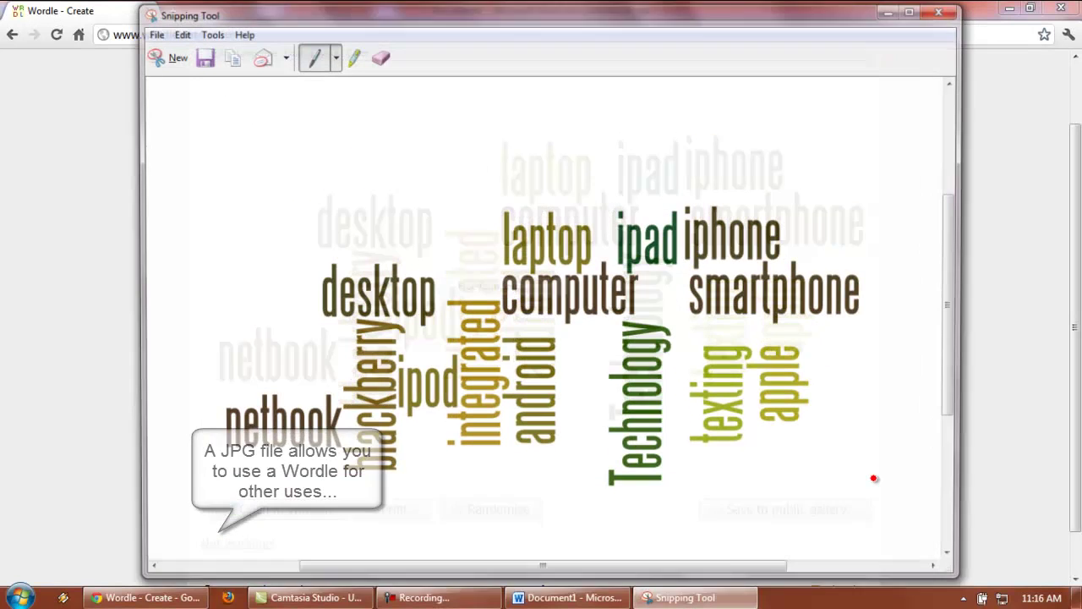
{"action": "left_click", "coordinate": [151, 32]}
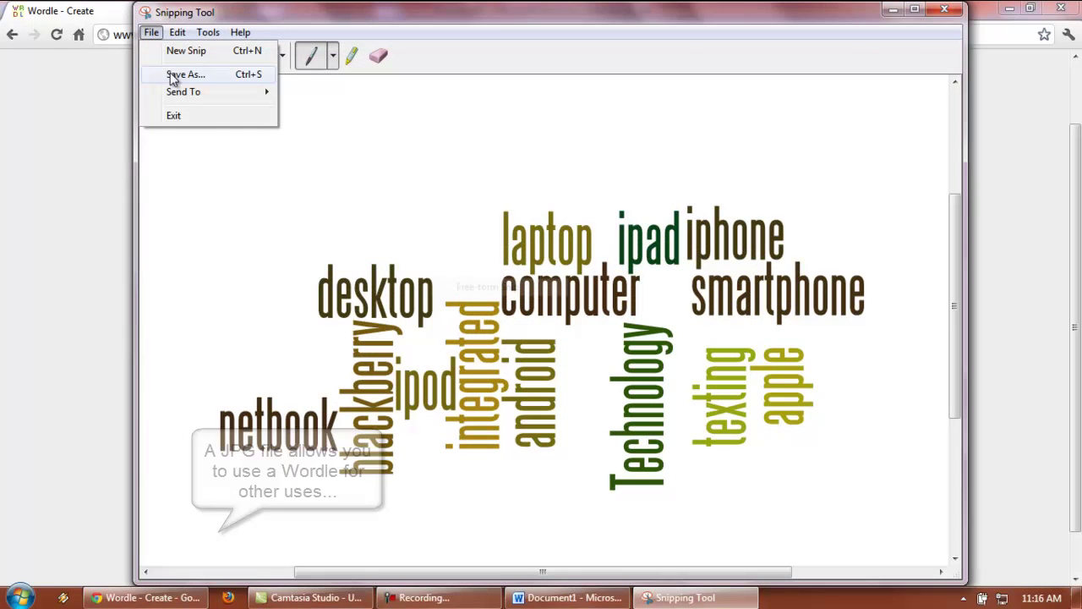
{"action": "left_click", "coordinate": [185, 75]}
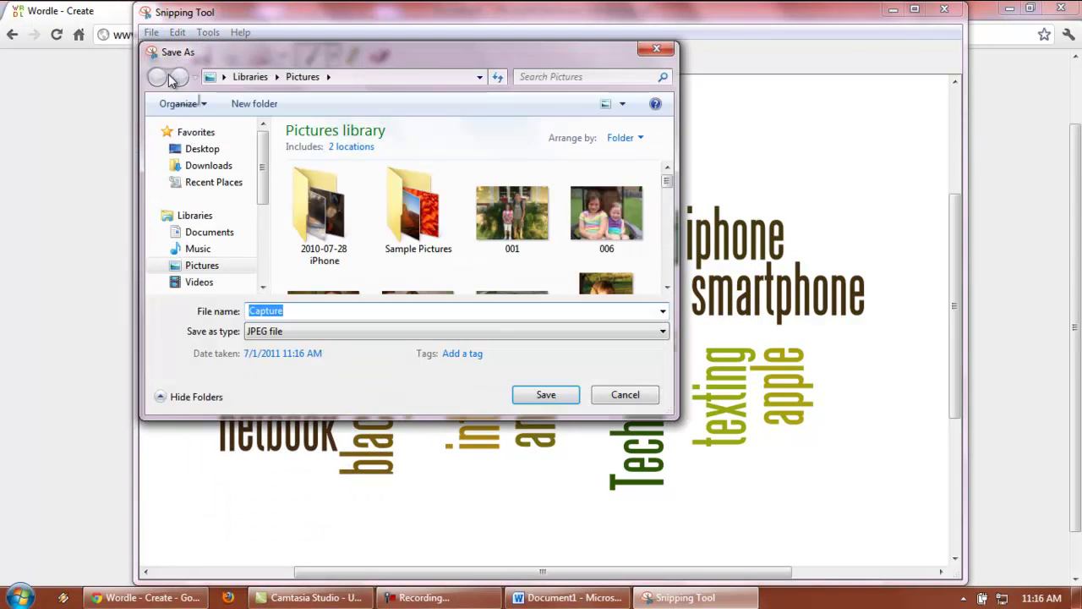
{"action": "type", "text": "Wor"}
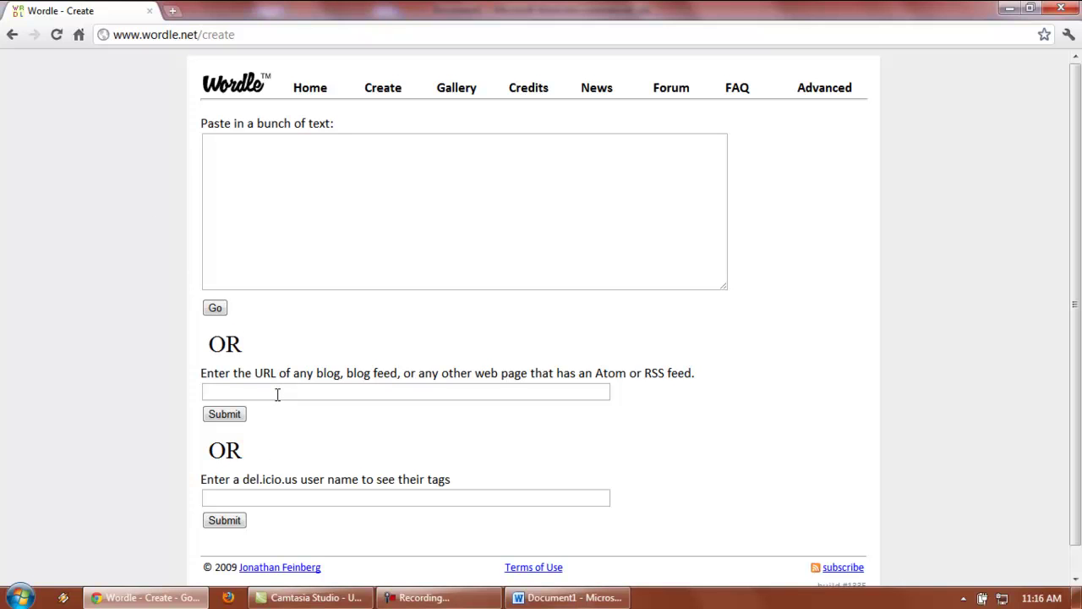
- Open a new tab and load the suggested blog address typed from 'tall'
{"action": "left_click", "coordinate": [174, 11]}
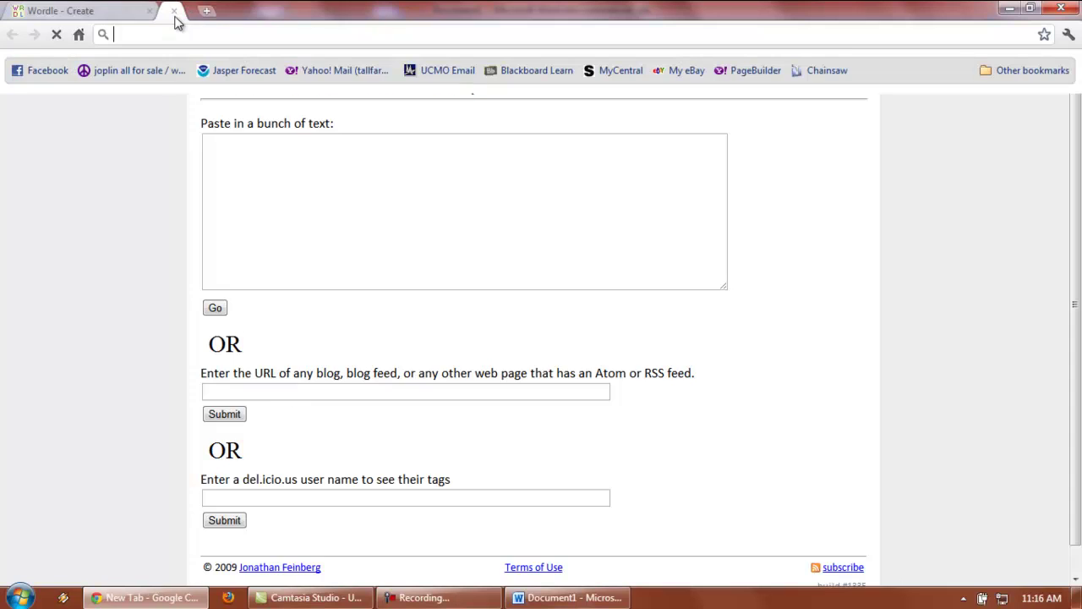
{"action": "type", "text": "tallfarmboy.blogspot.com"}
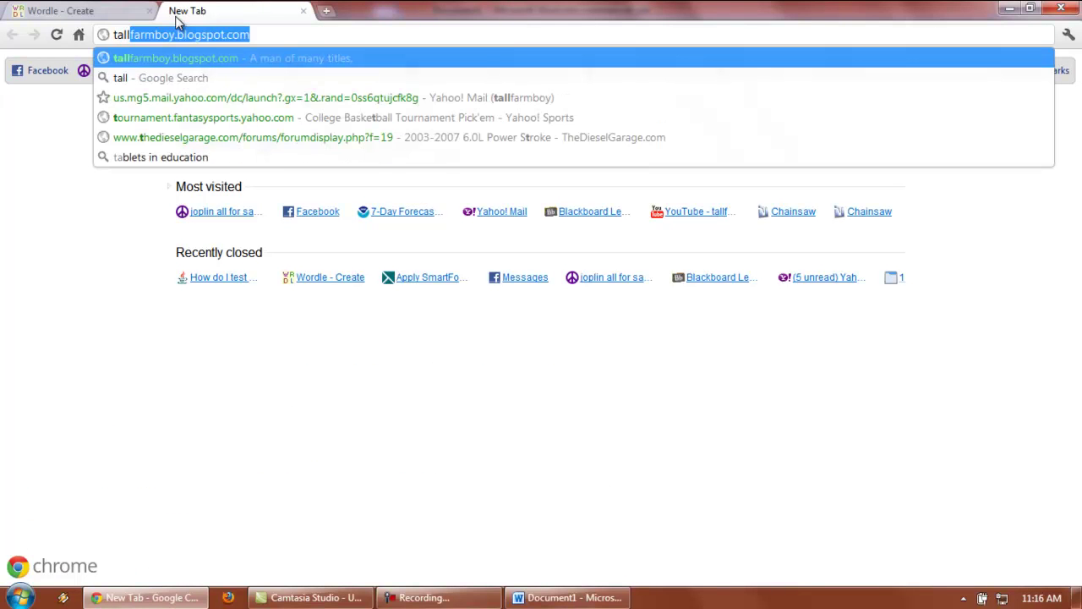
{"action": "key", "text": "Return"}
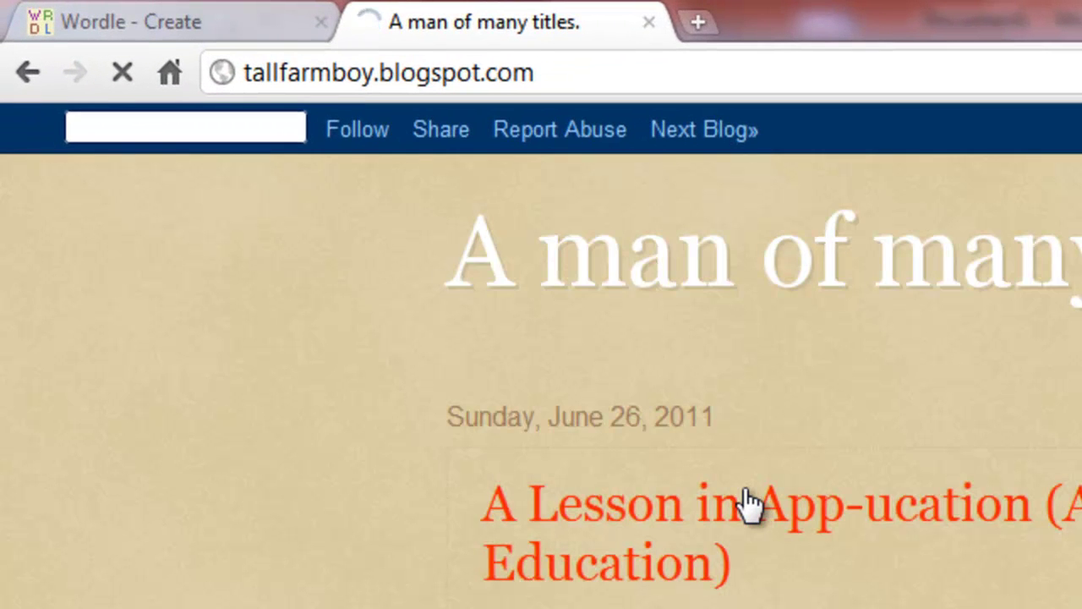
- Copy the App-ucation blog post's full address and return to the Wordle Create tab
{"action": "left_click", "coordinate": [598, 72]}
{"action": "right_click", "coordinate": [598, 72]}
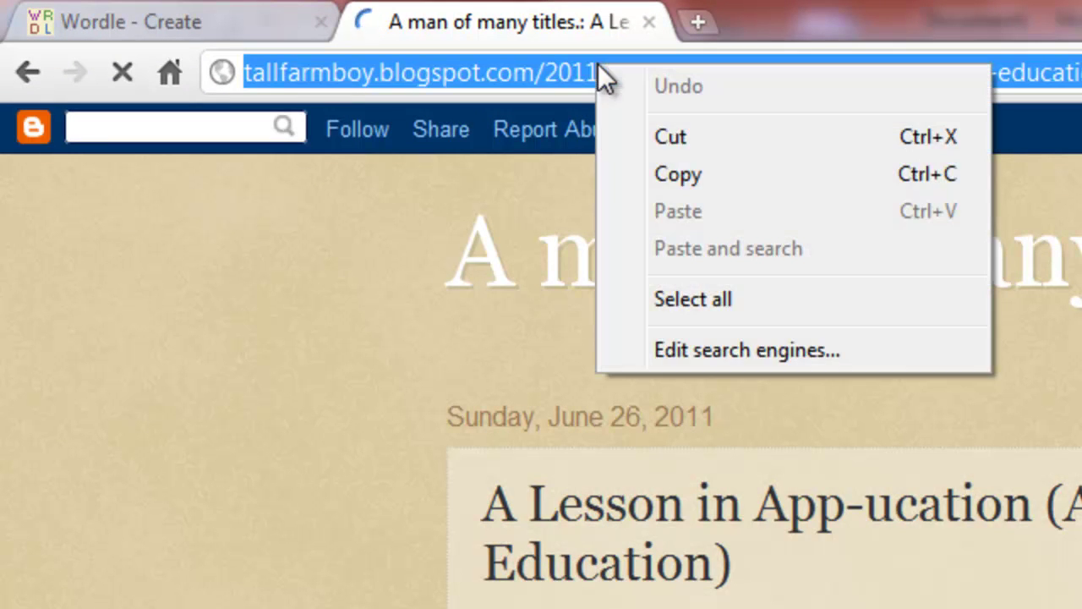
{"action": "left_click", "coordinate": [713, 178]}
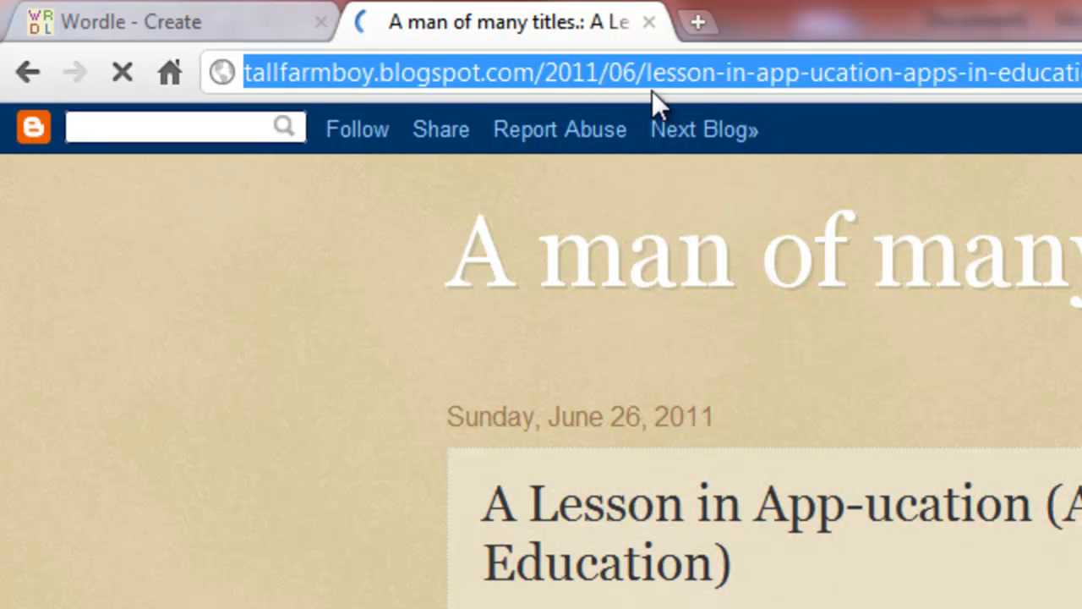
{"action": "left_click", "coordinate": [182, 28]}
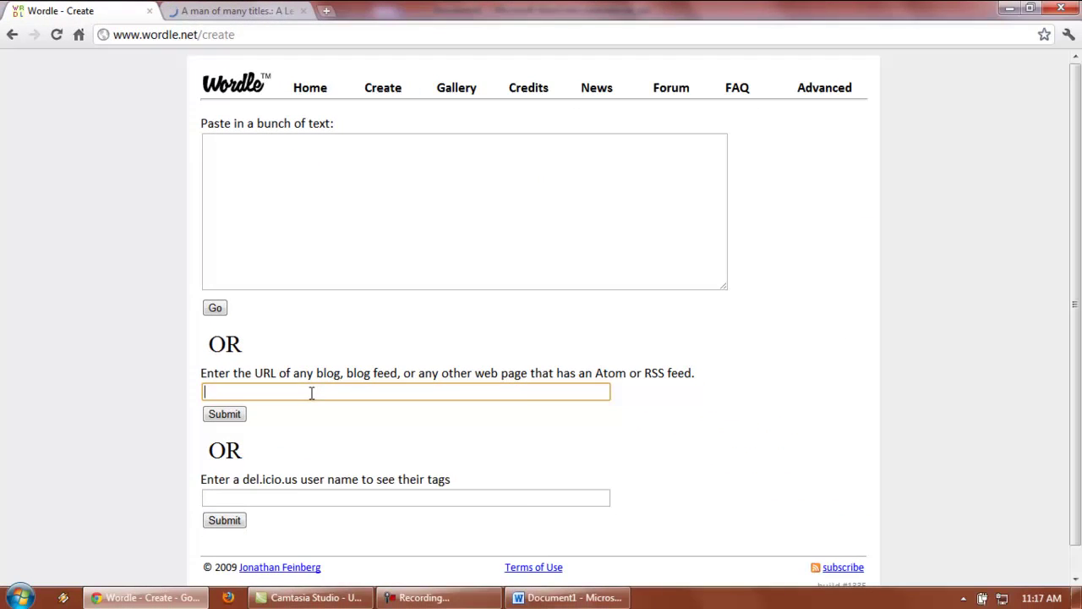
- Paste the blog address into Wordle's URL field and generate a cloud led by 'application' and 'app'
{"action": "right_click", "coordinate": [313, 394]}
{"action": "left_click", "coordinate": [351, 478]}
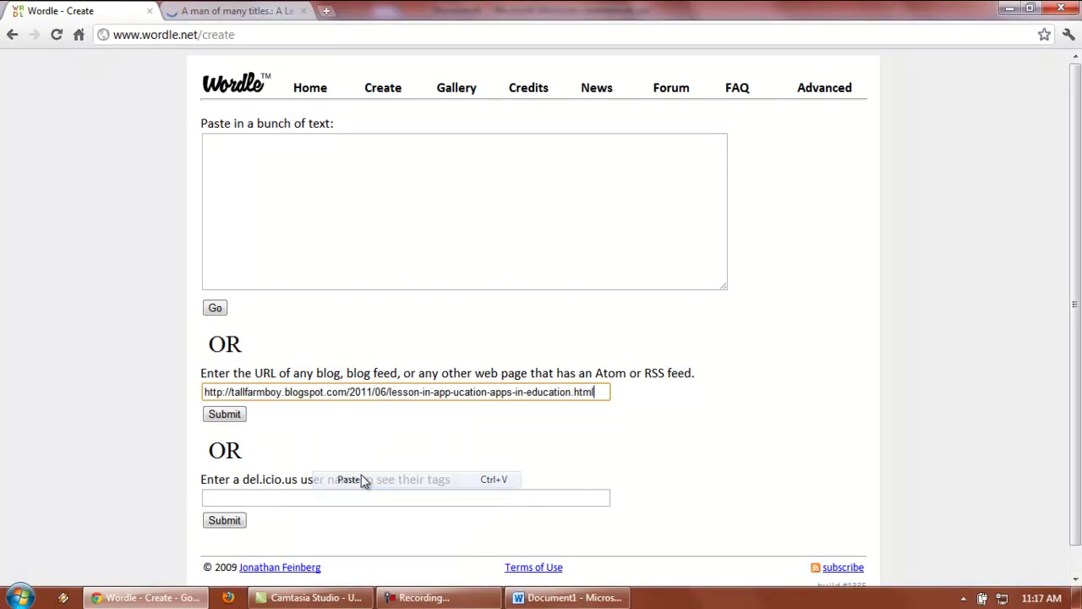
{"action": "left_click", "coordinate": [239, 419]}
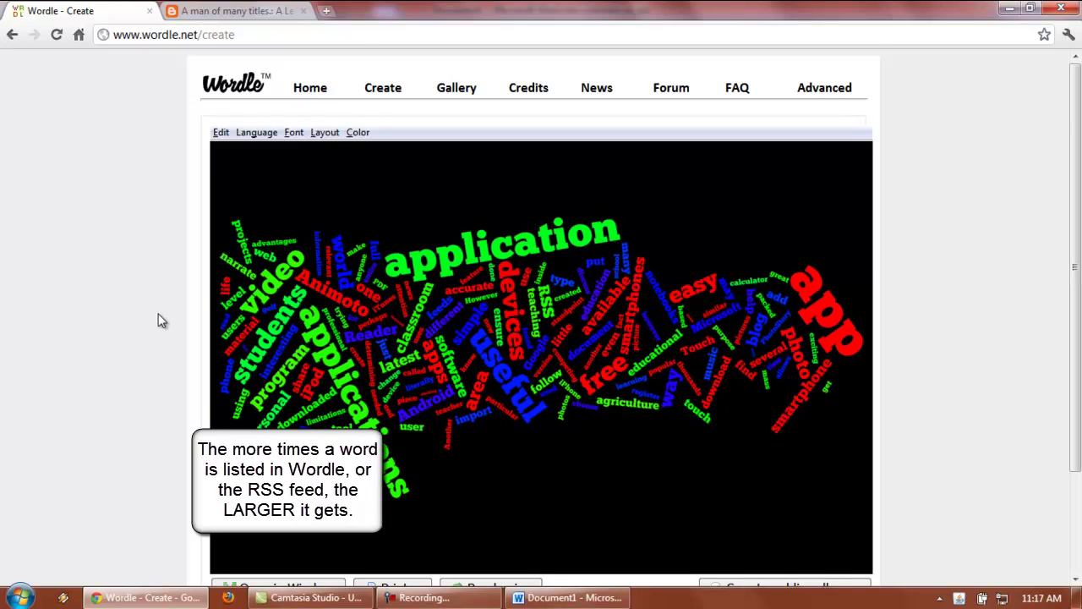
{"action": "scroll", "coordinate": [157, 322], "scroll_direction": "down", "scroll_amount": 2}
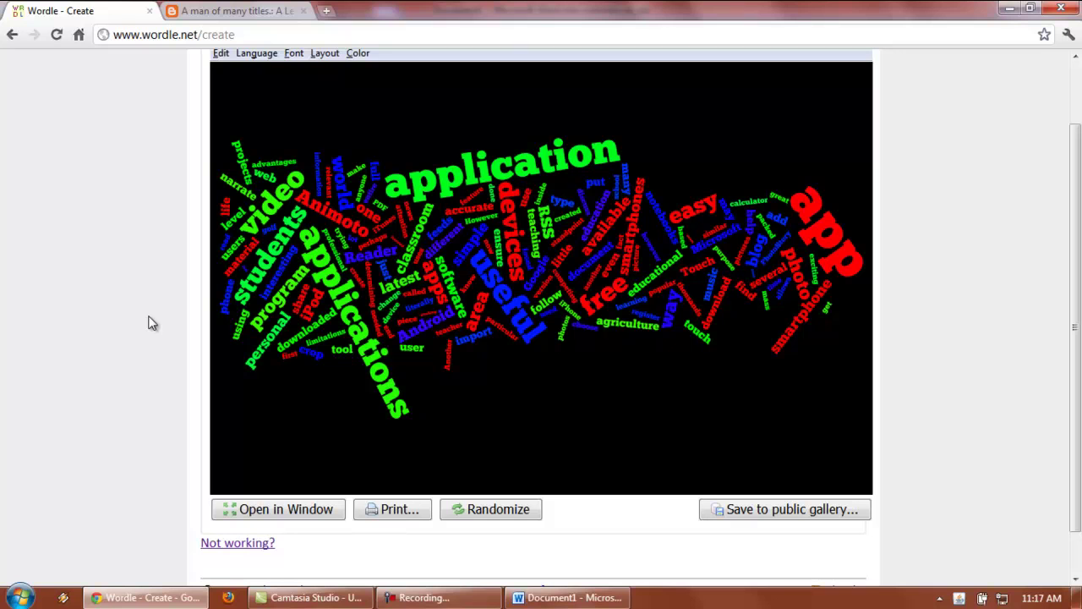
{"action": "scroll", "coordinate": [148, 322], "scroll_direction": "up", "scroll_amount": 2}
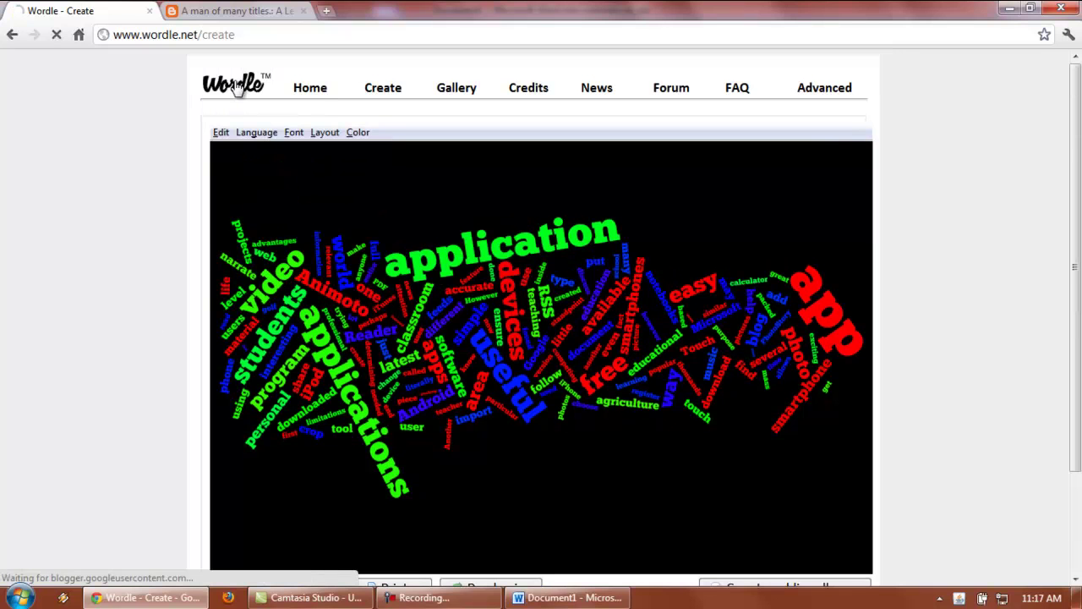